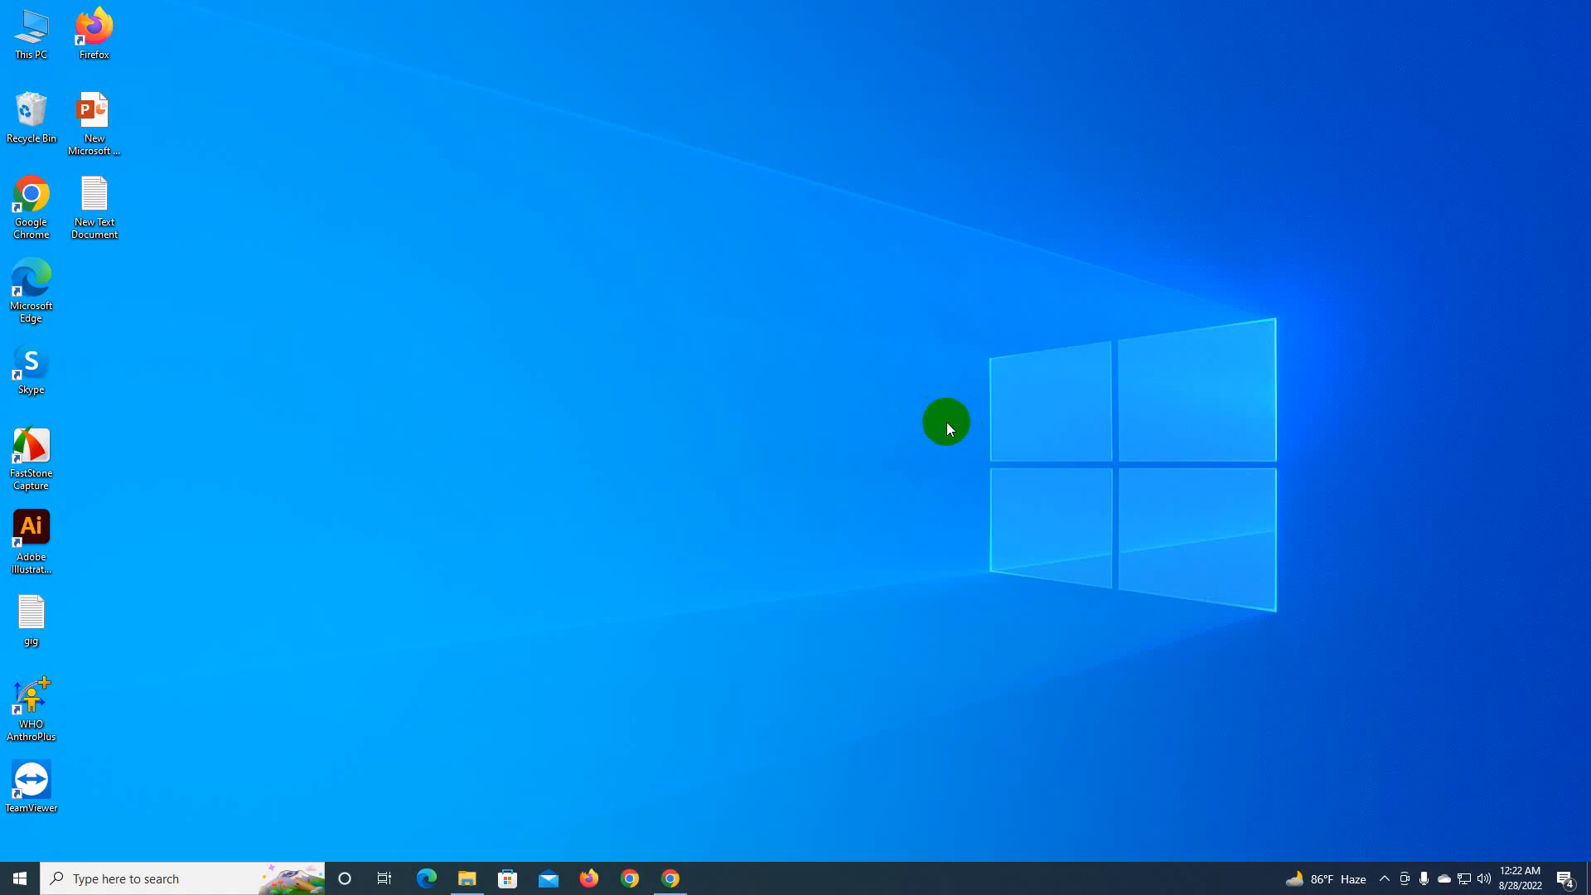
Switch to Chrome and search Google for "download codeblocks"
{"action": "left_click", "coordinate": [671, 879]}
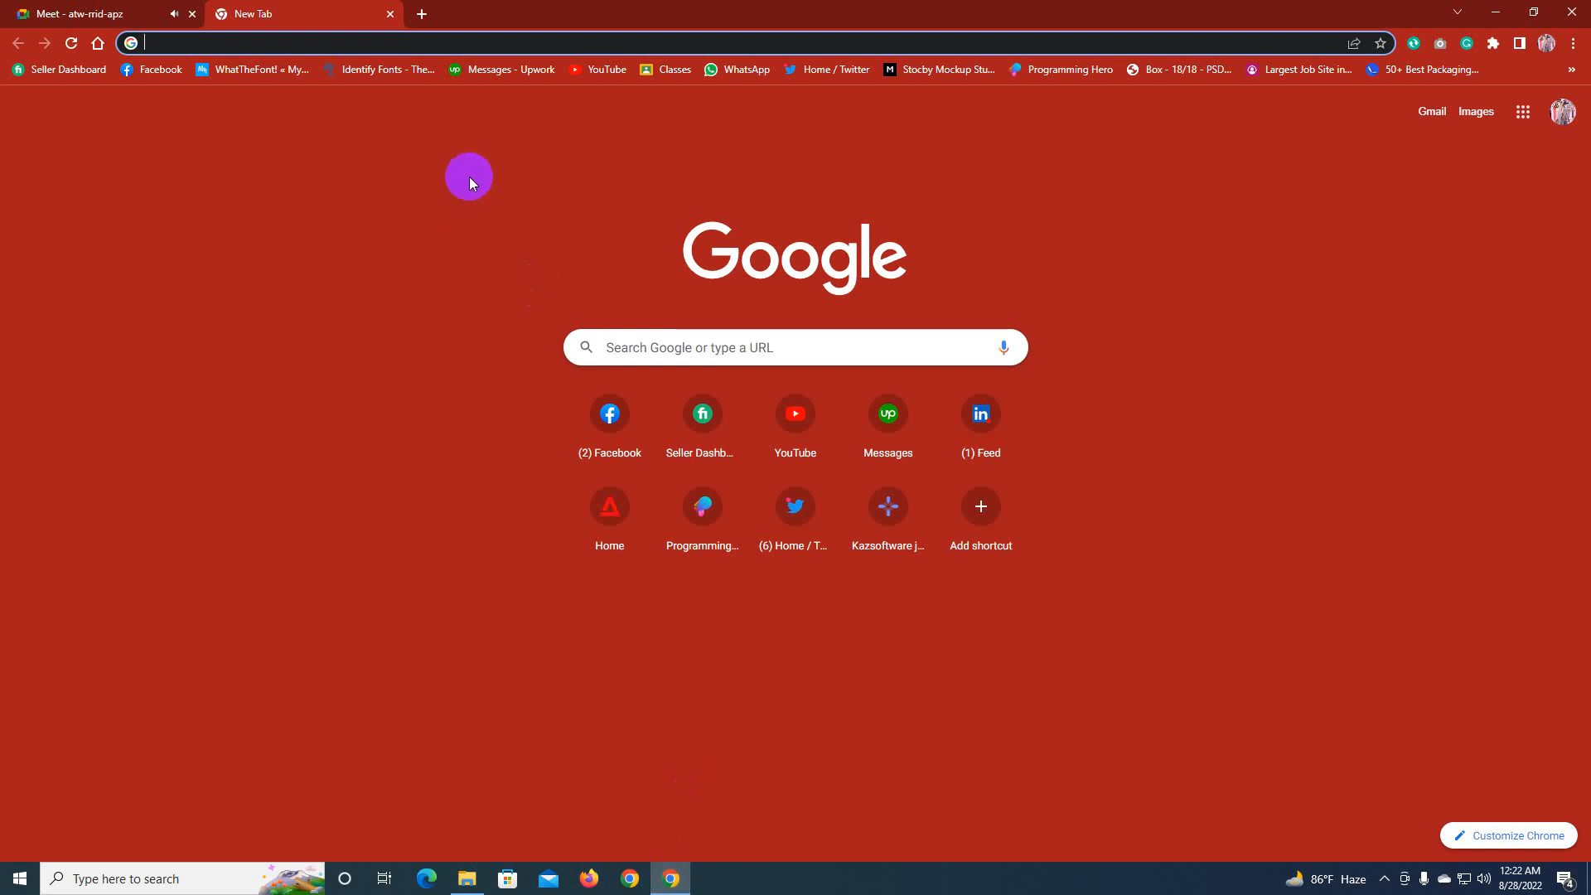
{"action": "left_click", "coordinate": [349, 42]}
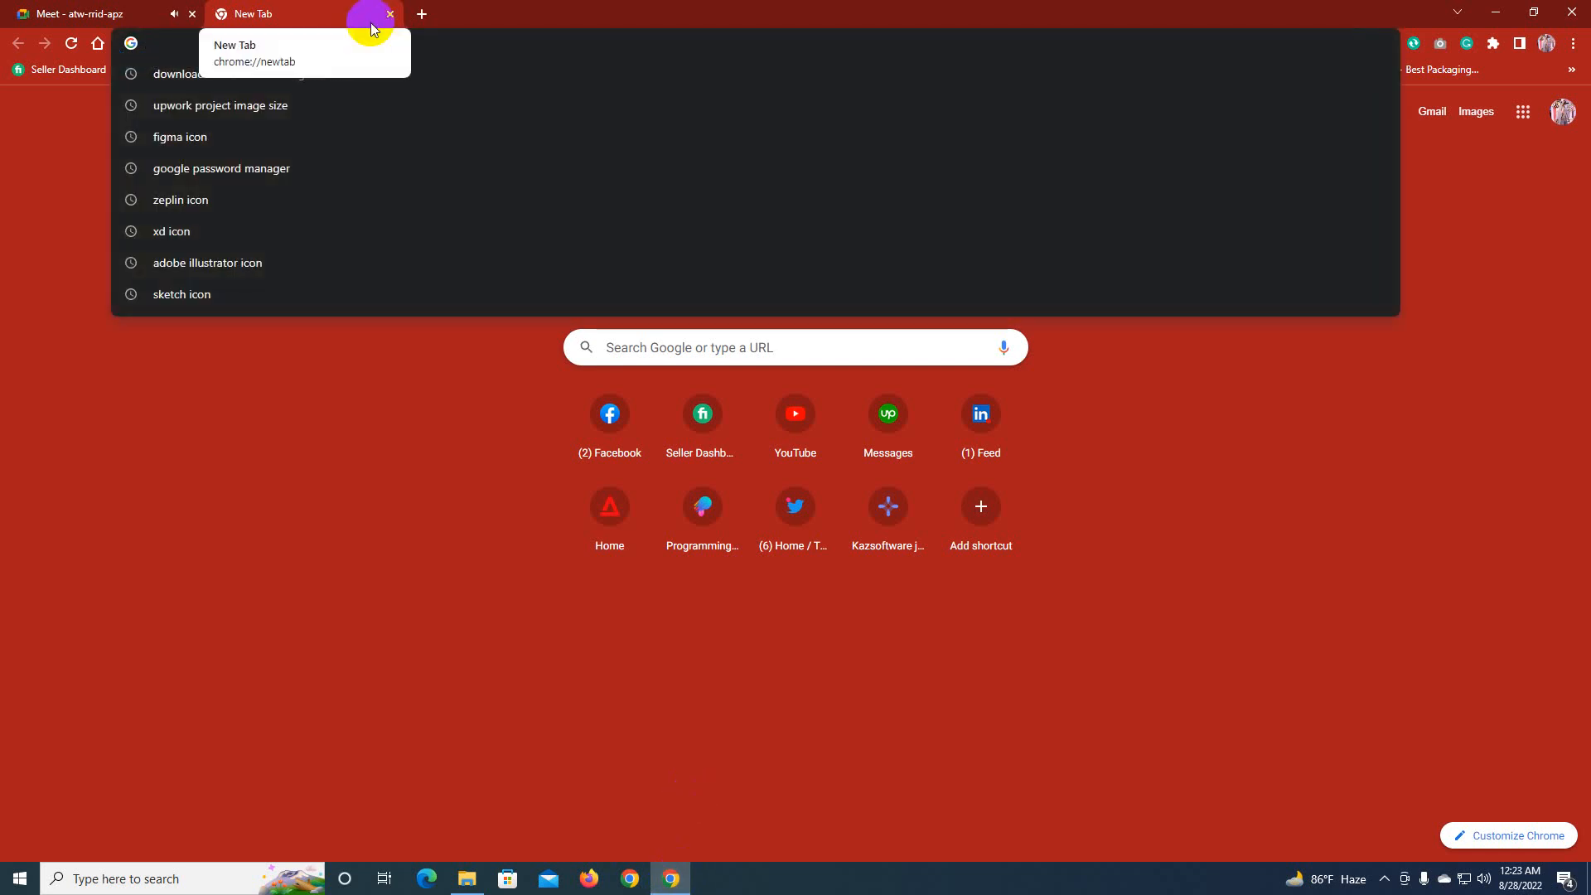
{"action": "type", "text": "dow"}
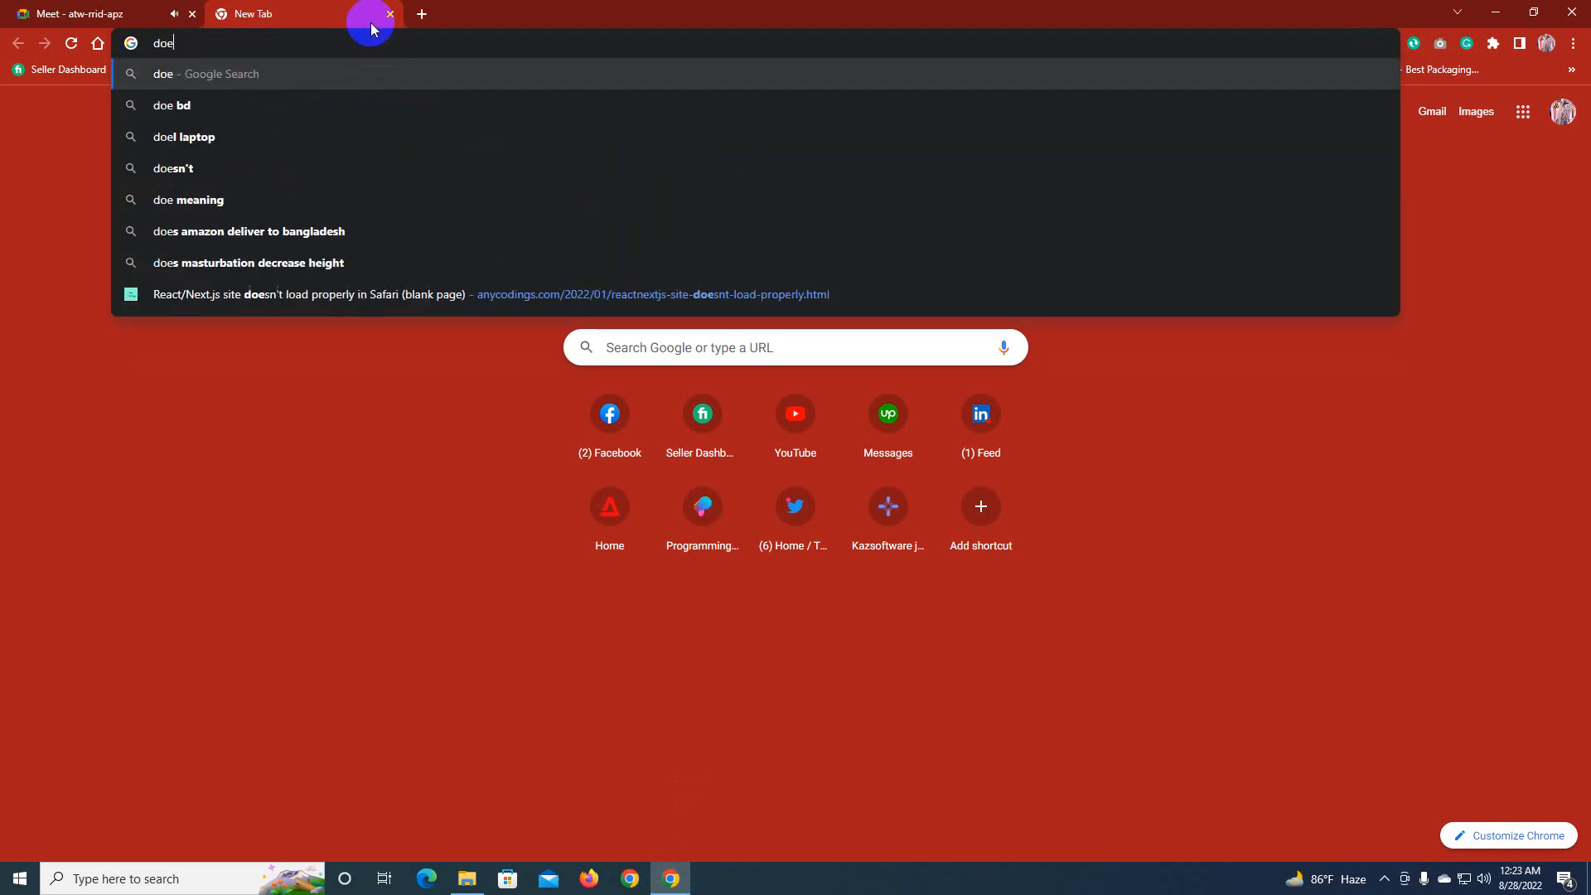
{"action": "key", "text": "Right"}
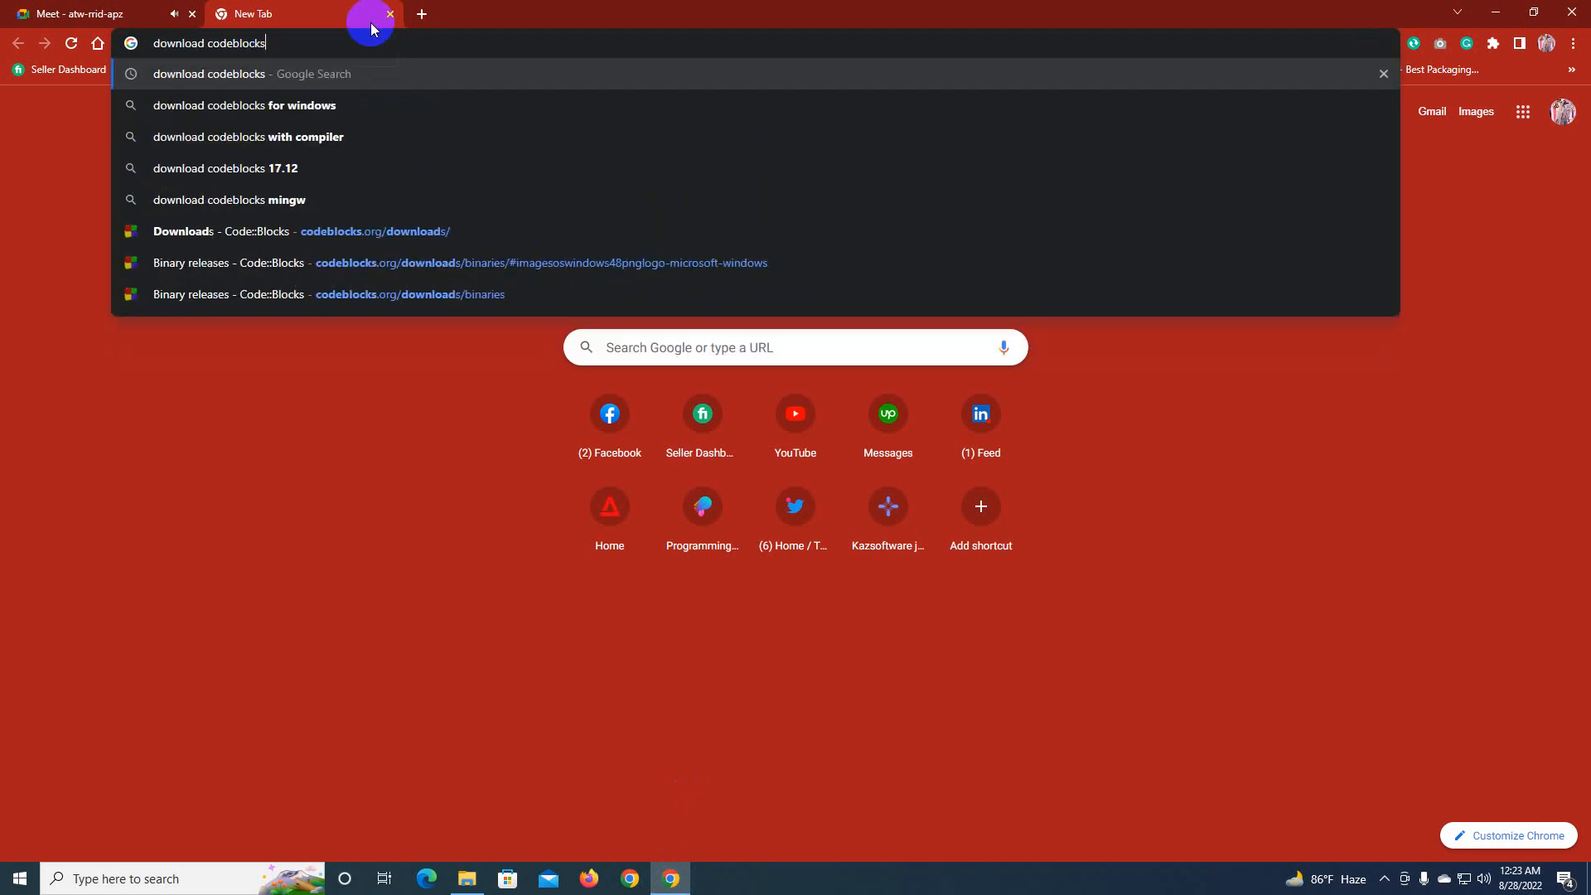
{"action": "key", "text": "Return"}
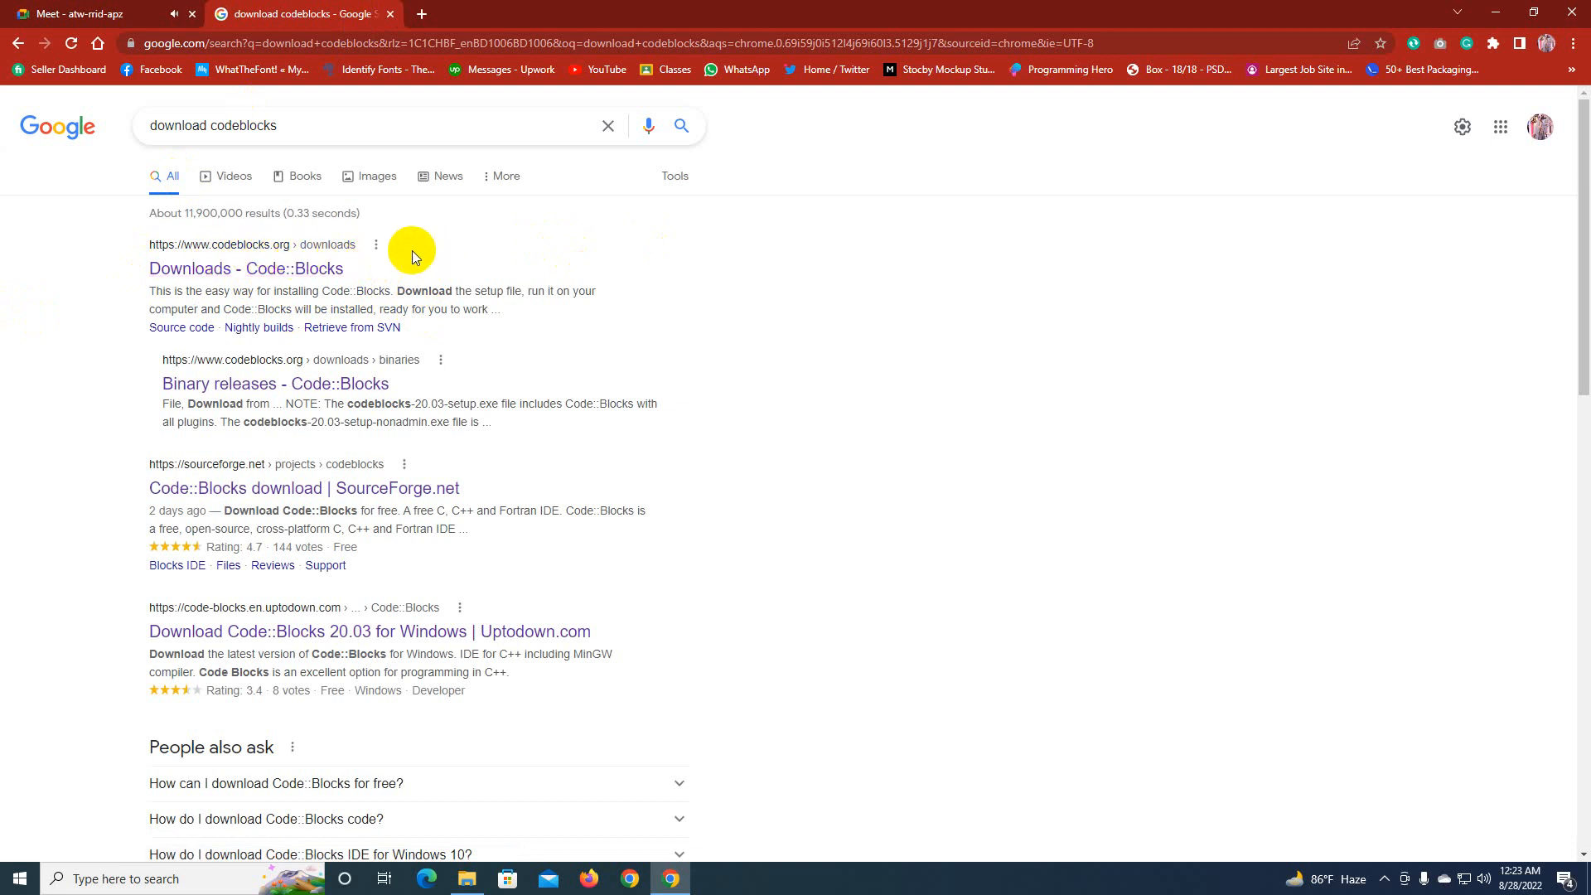
Open the Code::Blocks Downloads page from the search results and go to the Microsoft Windows packages of the binary release
{"action": "middle_click", "coordinate": [290, 269]}
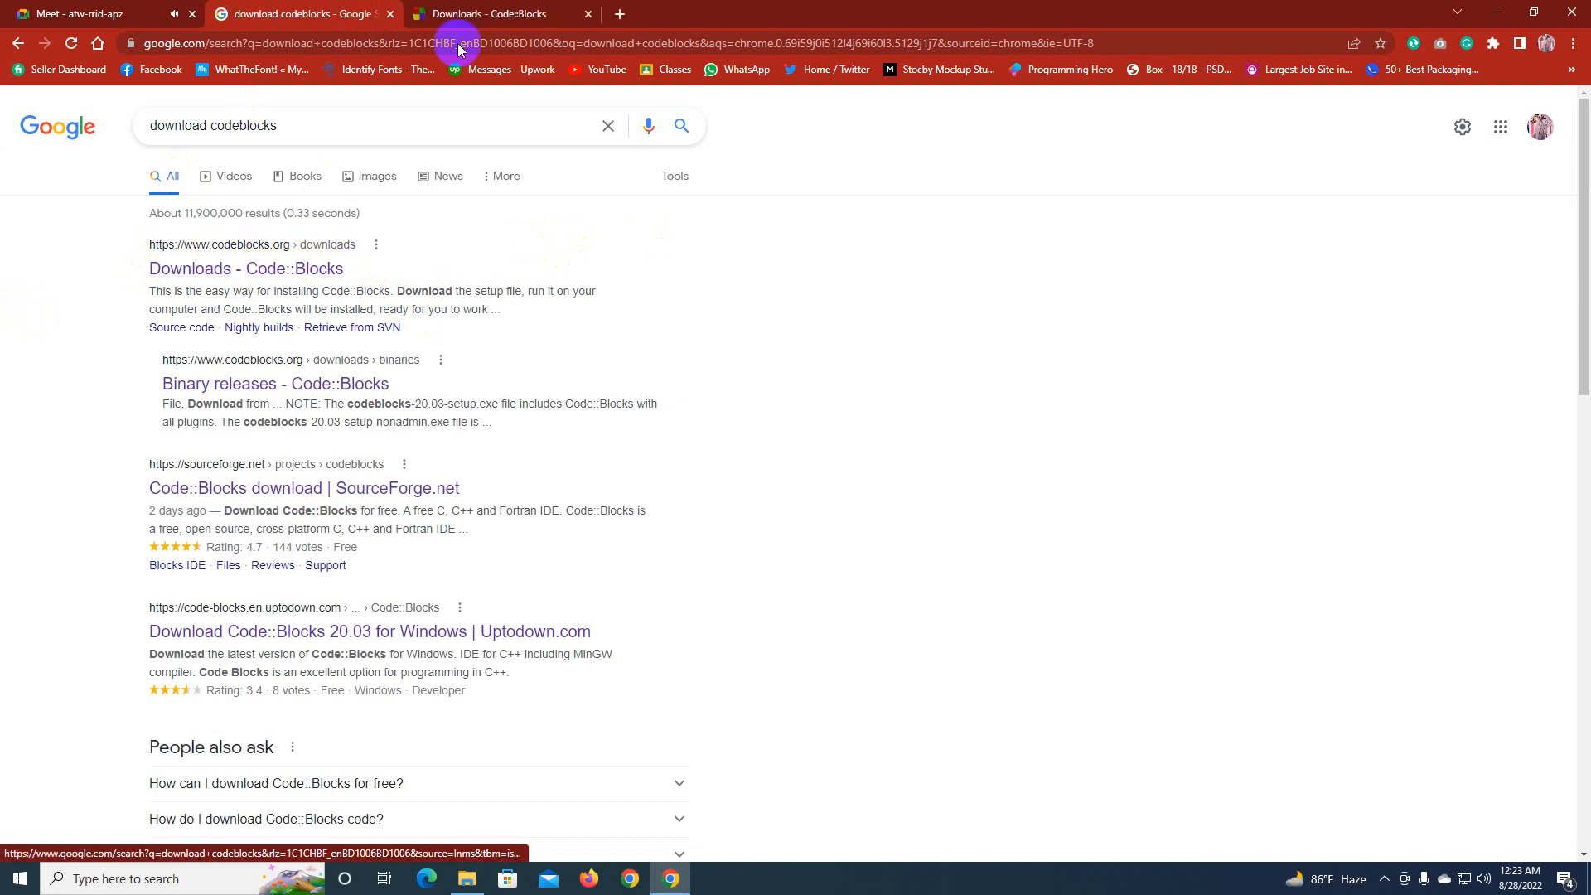
{"action": "left_click", "coordinate": [489, 14]}
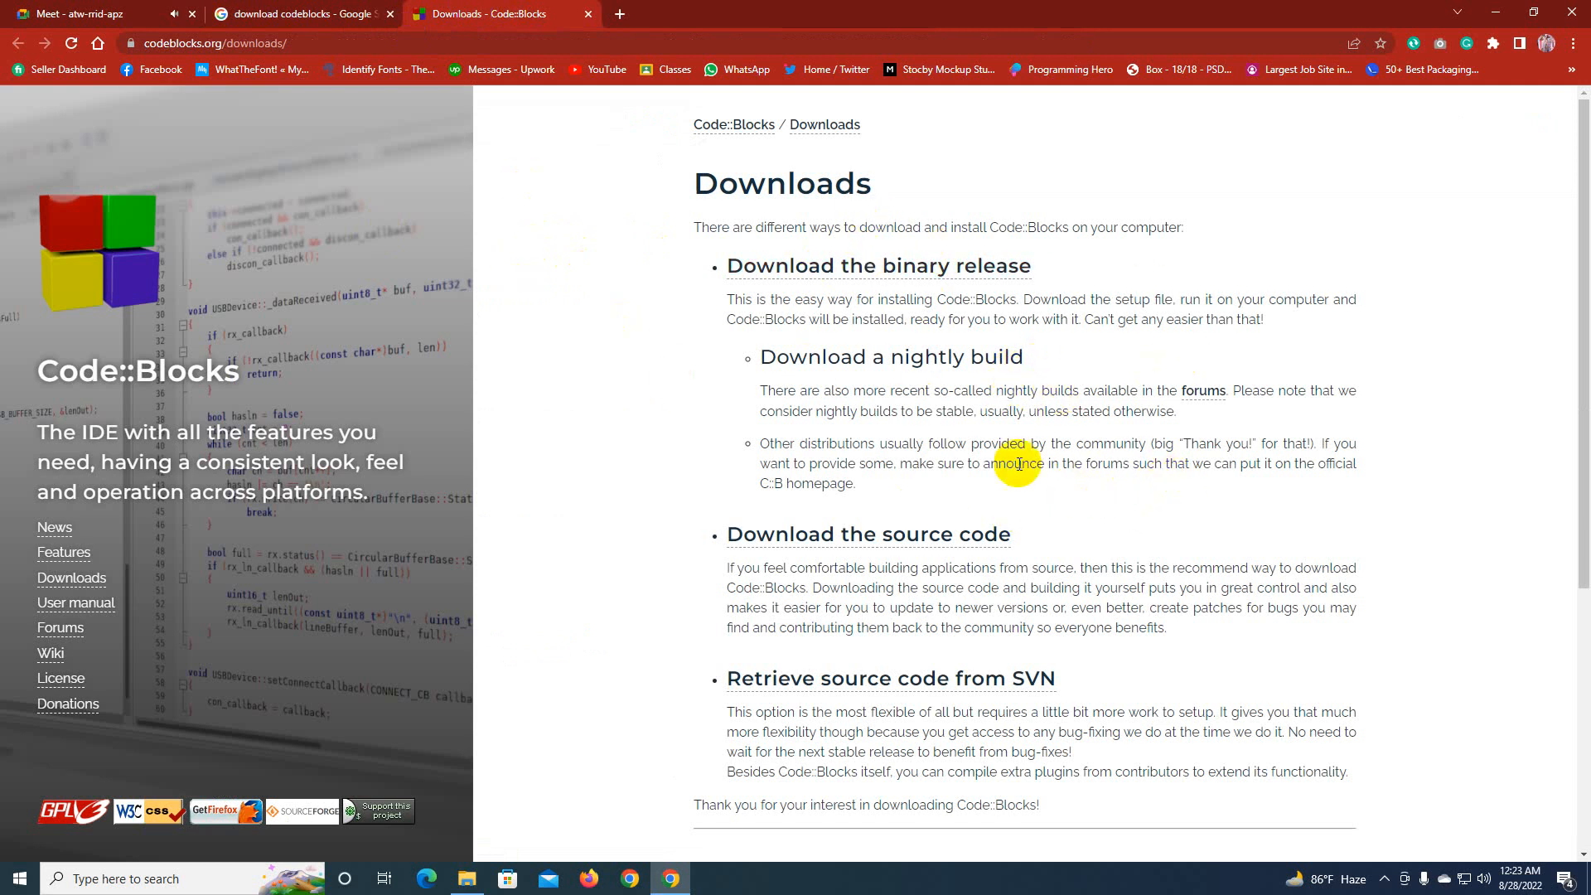
{"action": "left_click", "coordinate": [877, 274]}
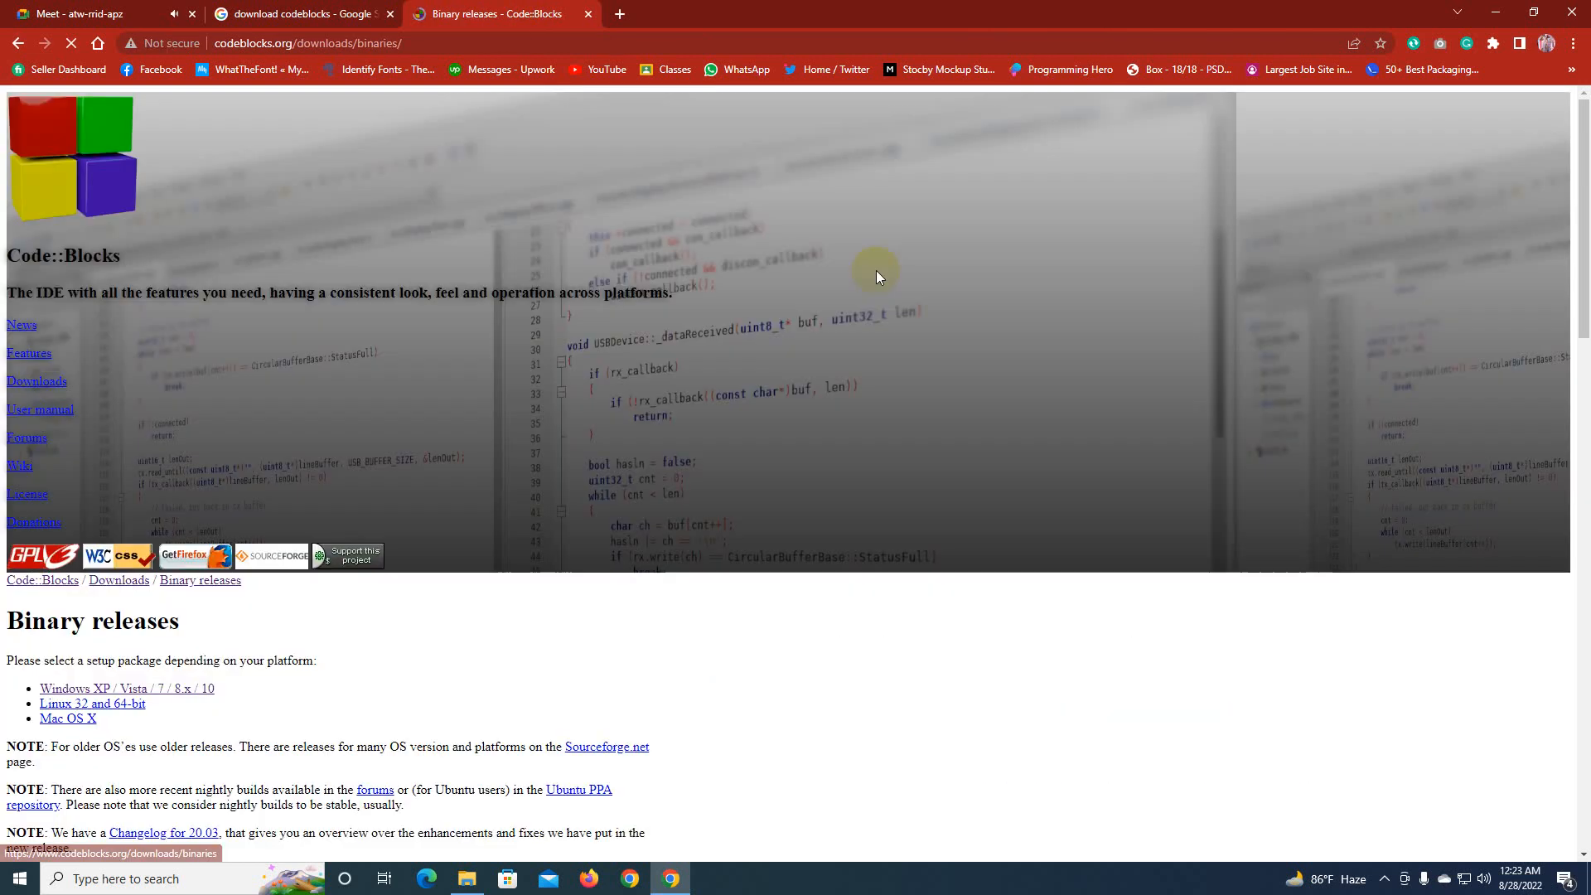
{"action": "scroll", "coordinate": [877, 271], "scroll_direction": "down", "scroll_amount": 4}
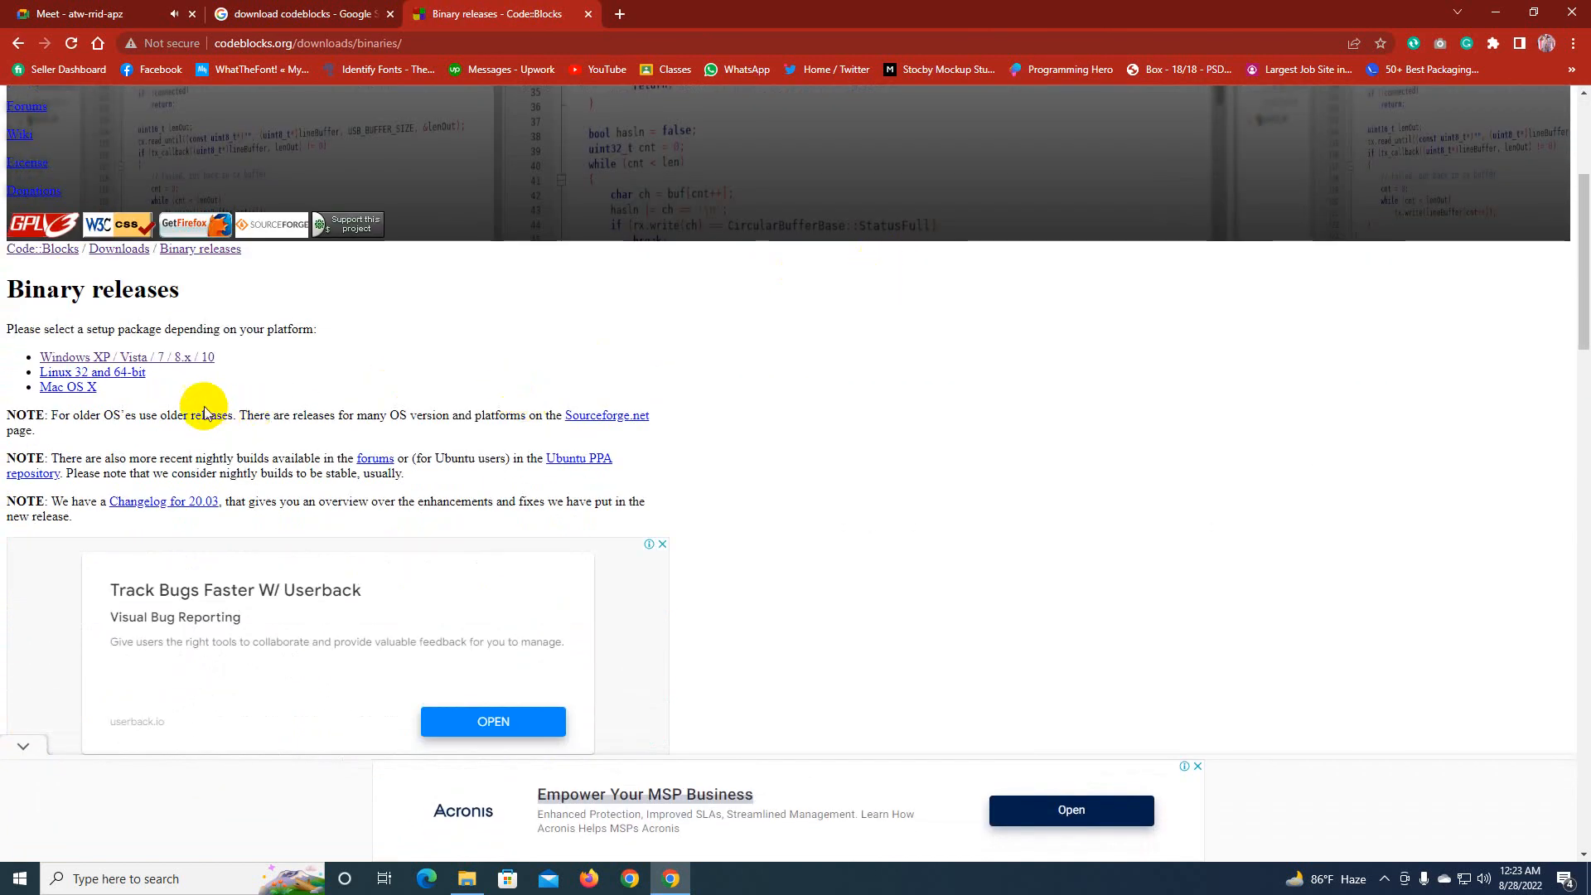
{"action": "left_click", "coordinate": [148, 362]}
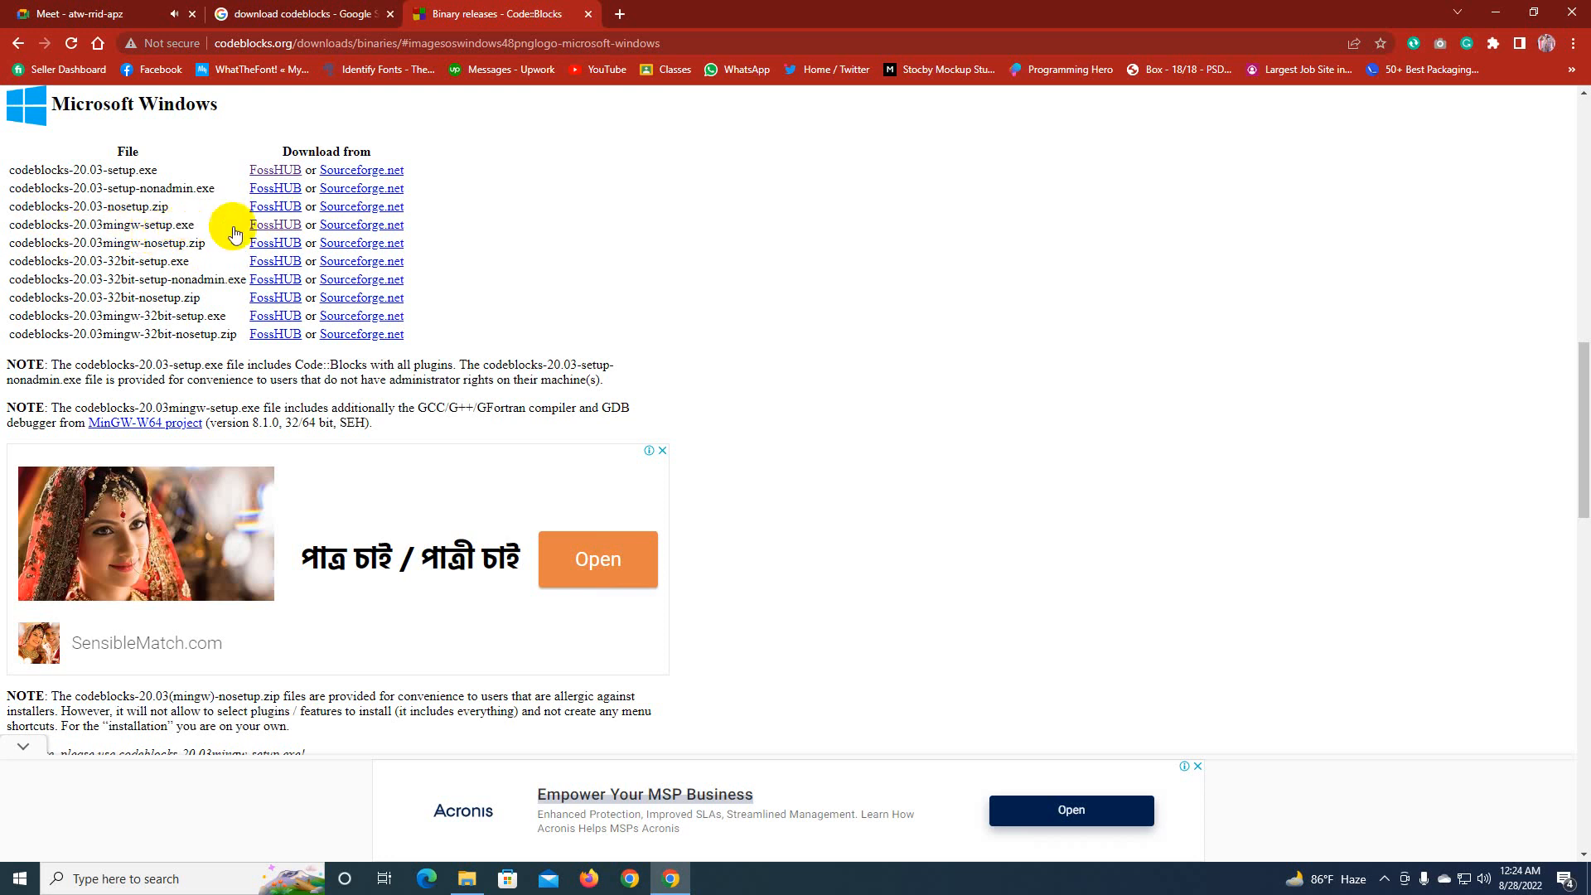
Start downloading codeblocks-20.03mingw-setup.exe from FossHUB and cancel the transfer
{"action": "left_click", "coordinate": [282, 227]}
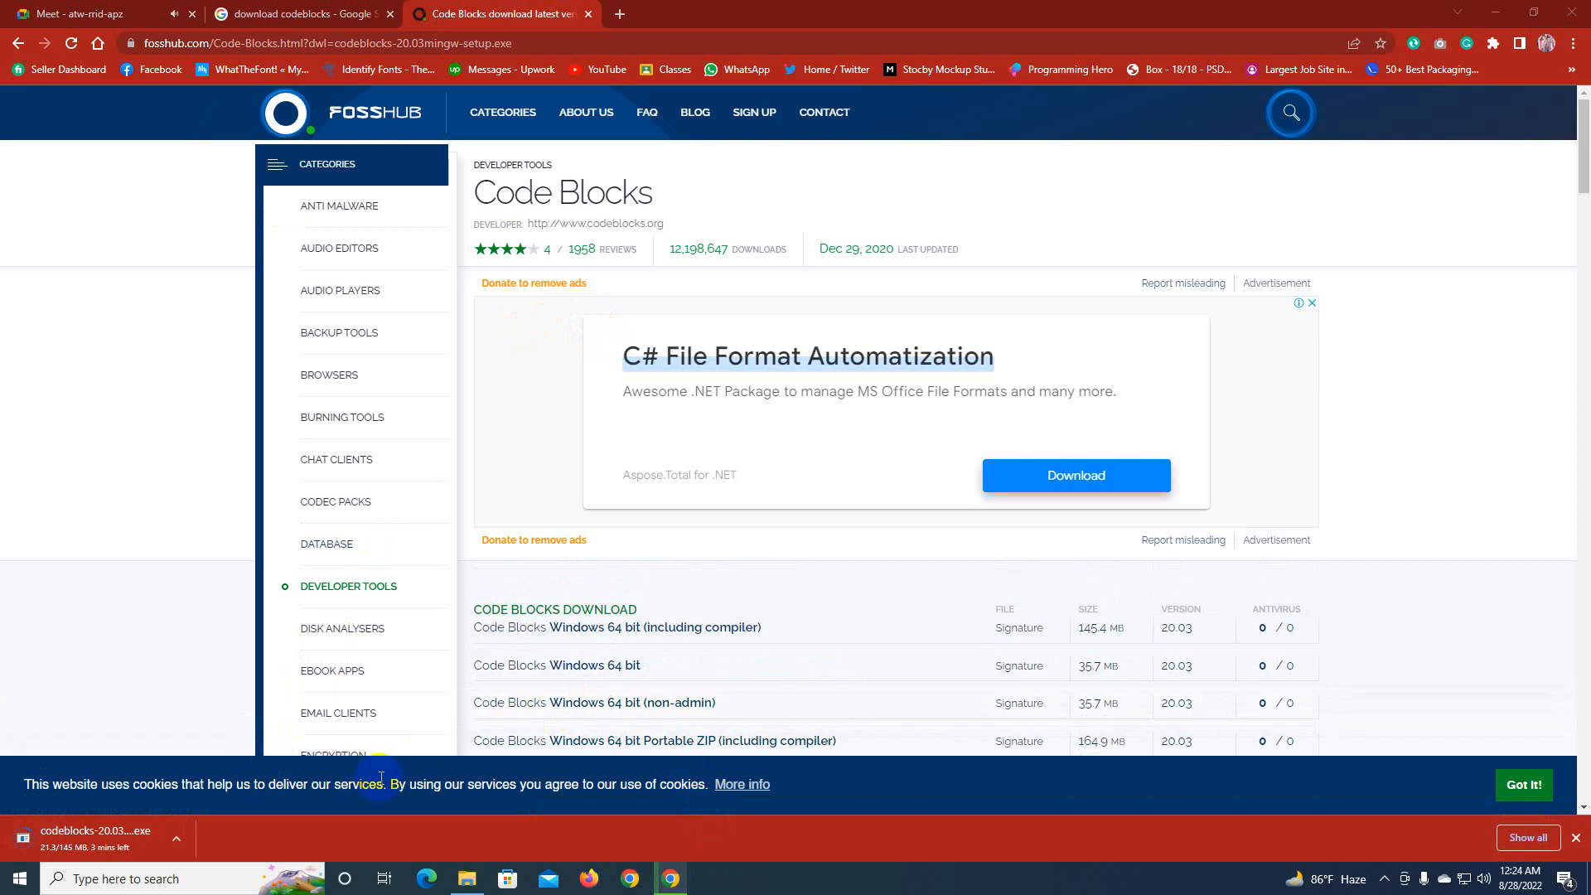
{"action": "left_click", "coordinate": [181, 835]}
{"action": "left_click", "coordinate": [207, 810]}
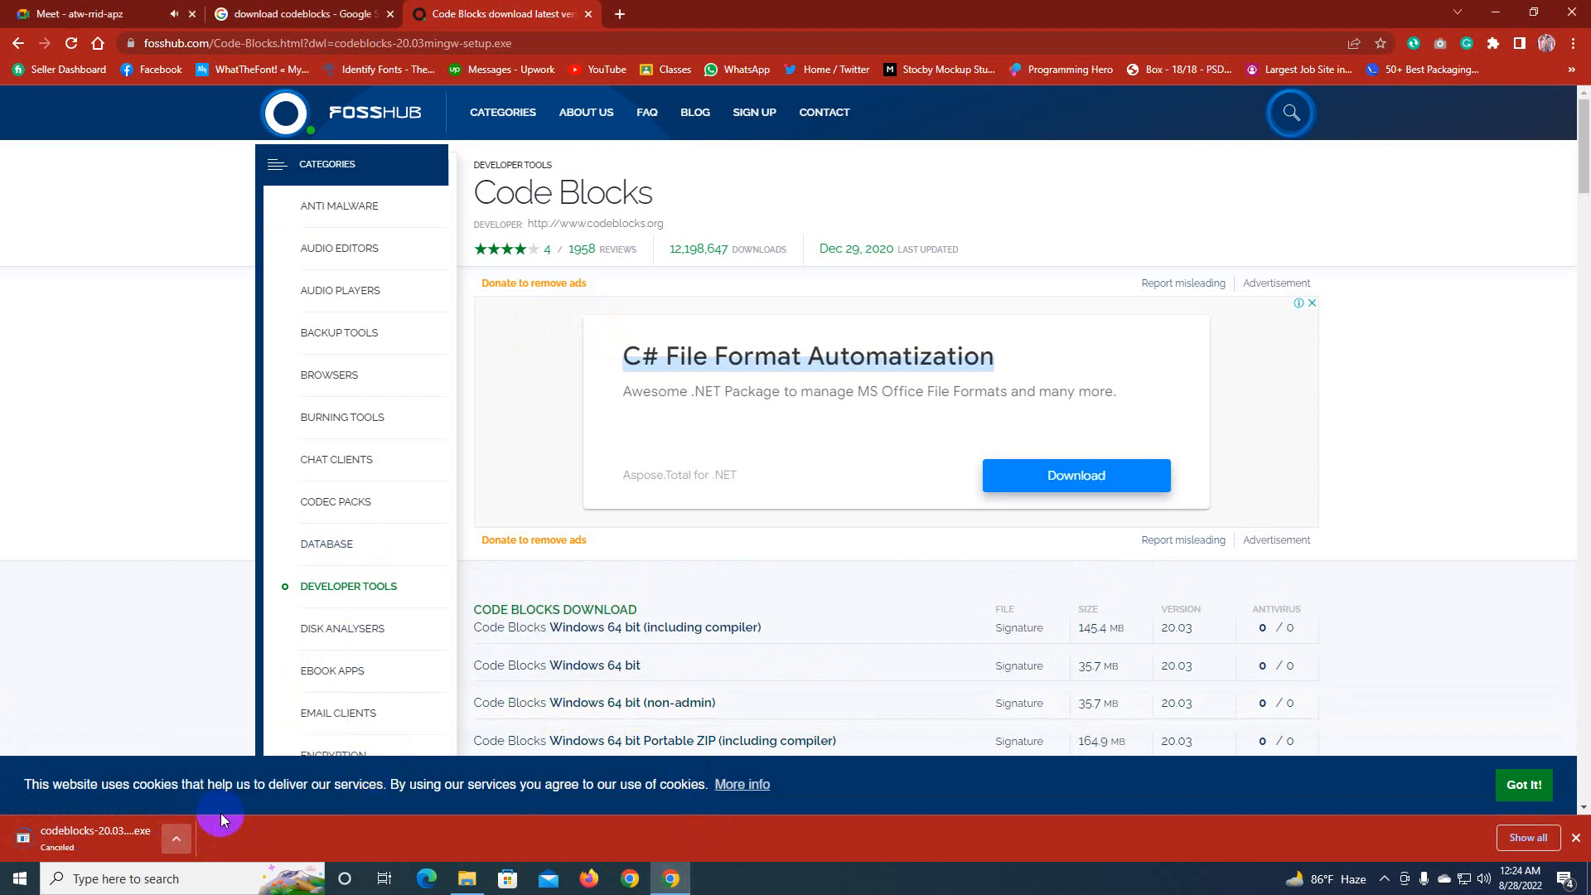
Switch to File Explorer and run codeblocks-20.03mingw-setup from the Downloads folder as administrator, allowing it to make changes
{"action": "mouse_move", "coordinate": [473, 880]}
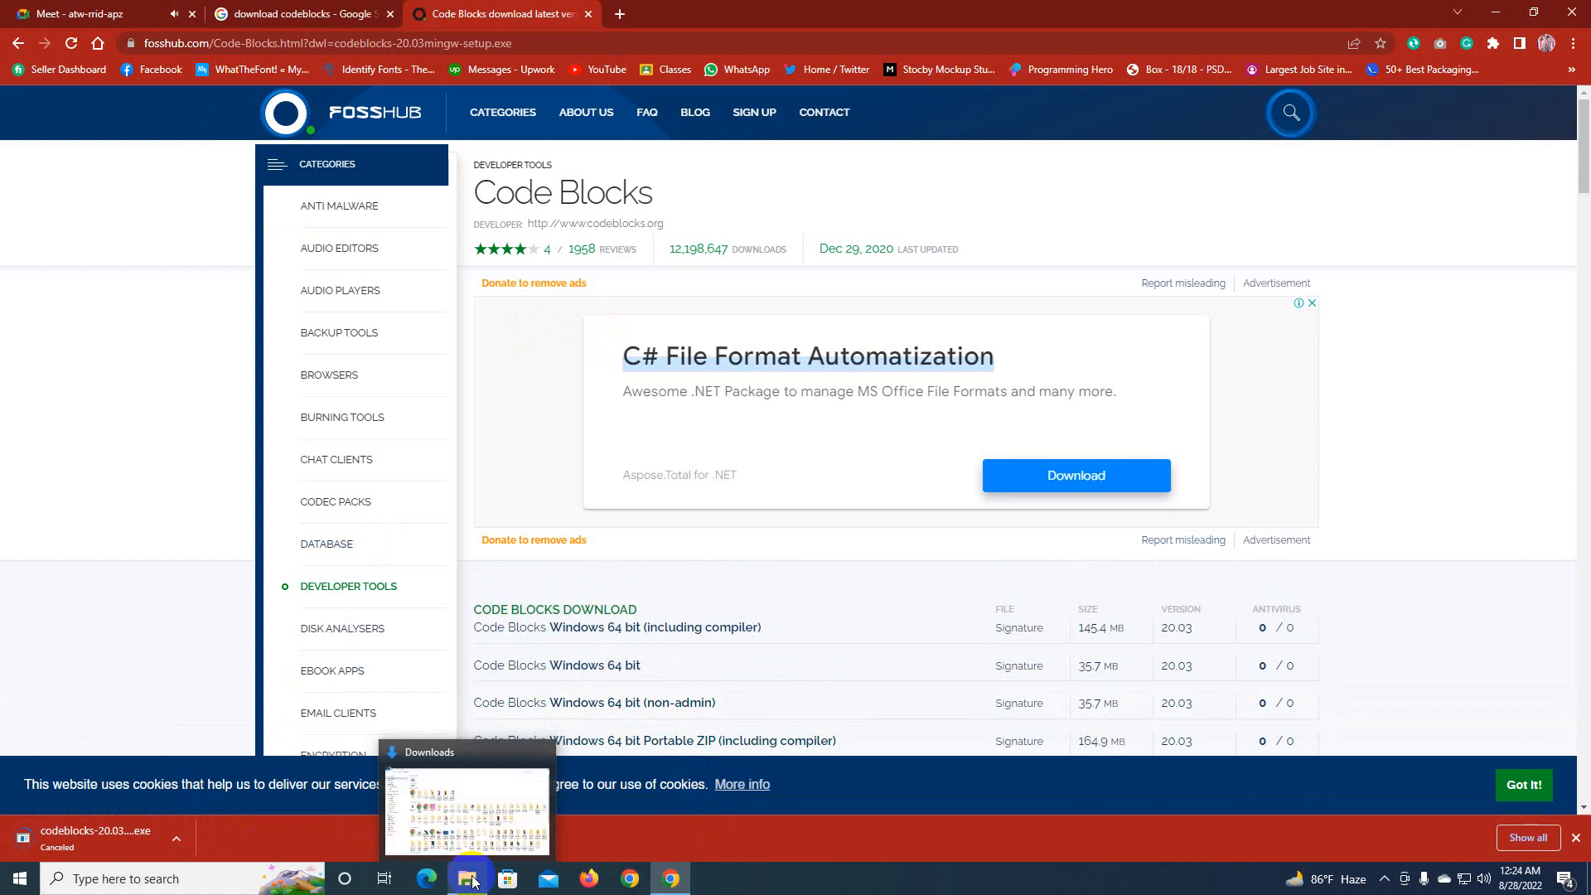
{"action": "left_click", "coordinate": [473, 881]}
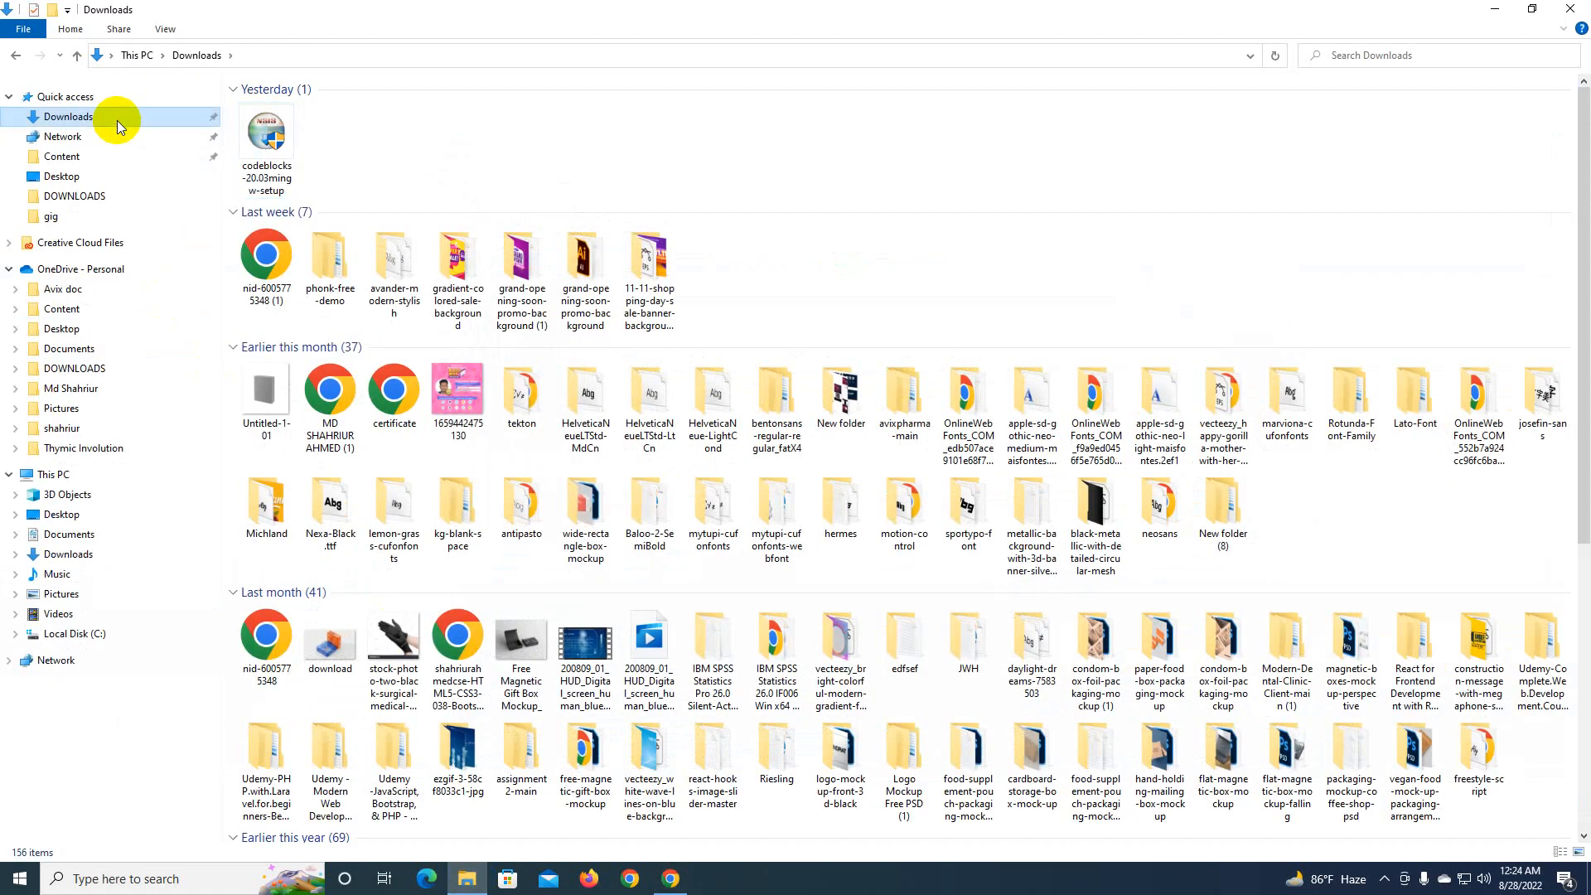
{"action": "left_click", "coordinate": [265, 137]}
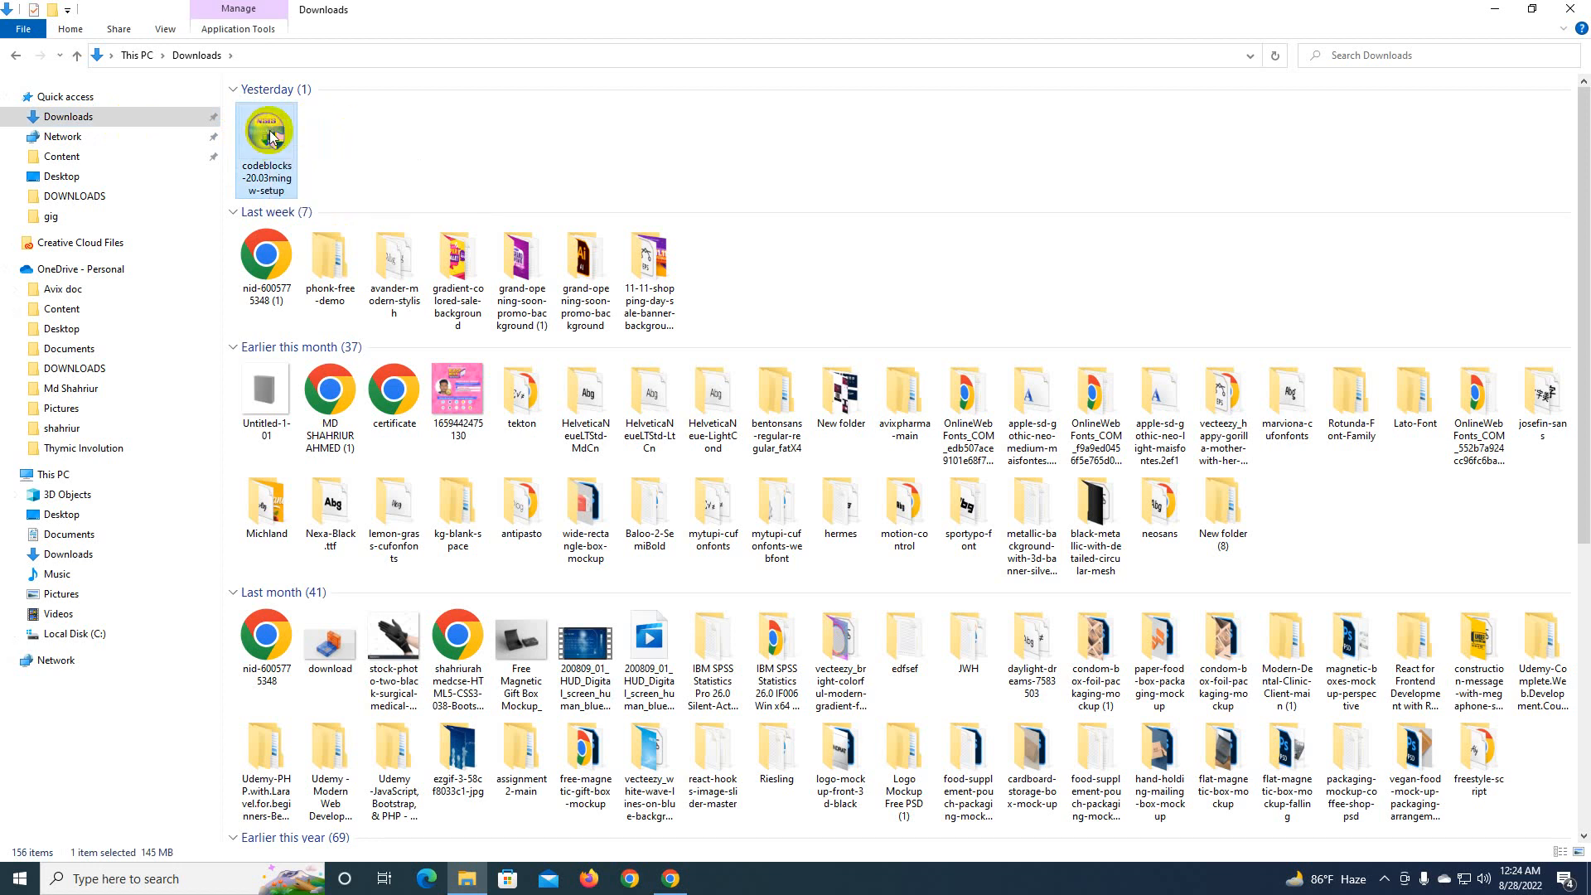
{"action": "left_click_drag", "start_coordinate": [272, 138], "coordinate": [259, 133]}
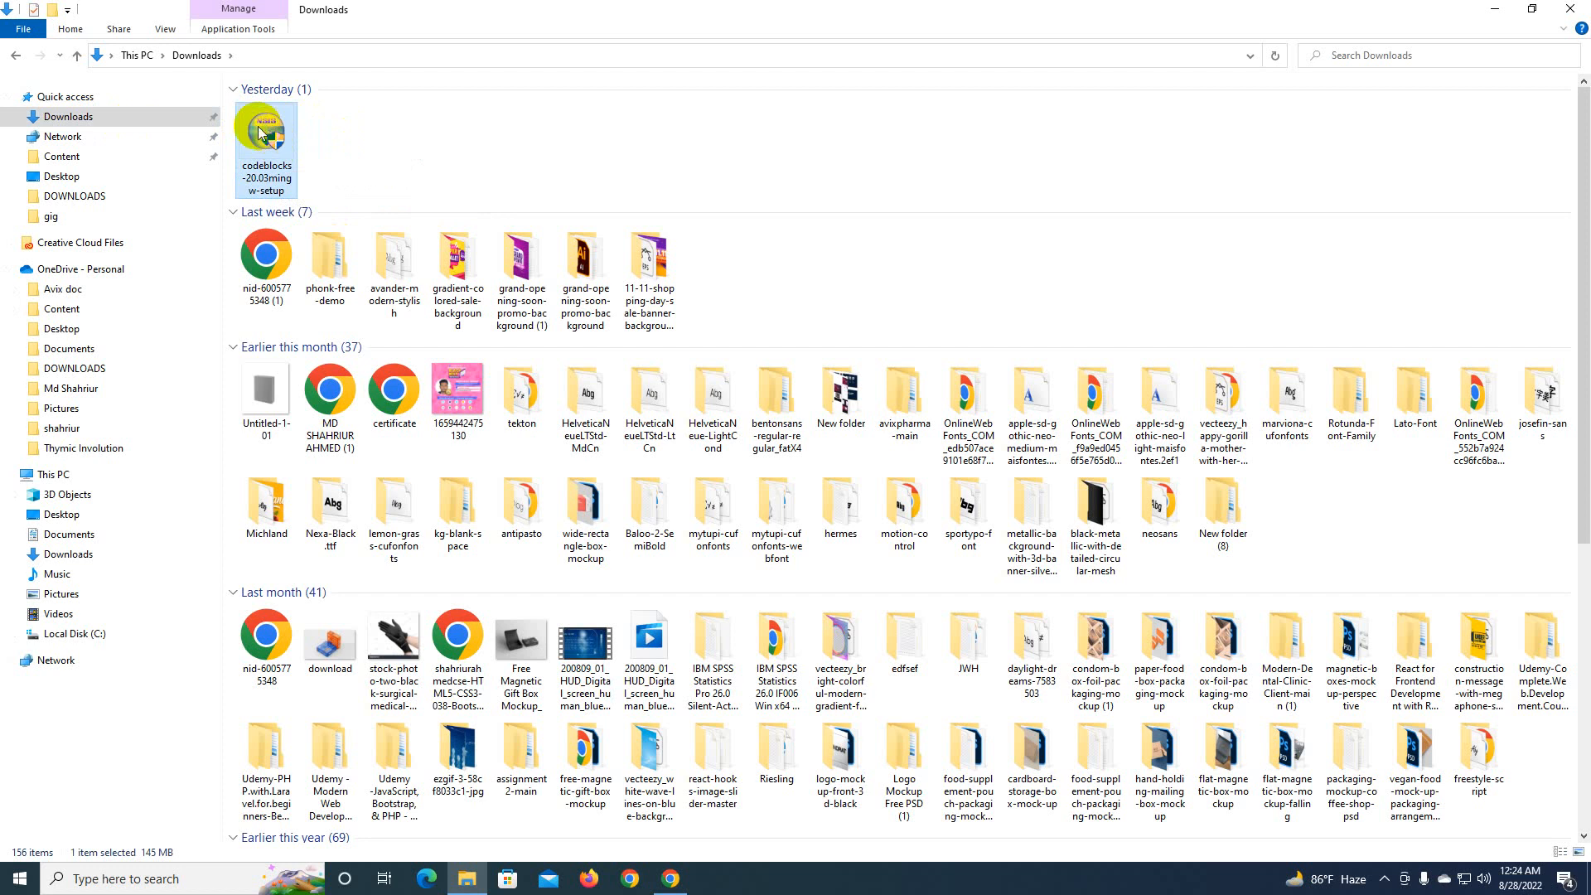
{"action": "right_click", "coordinate": [260, 132]}
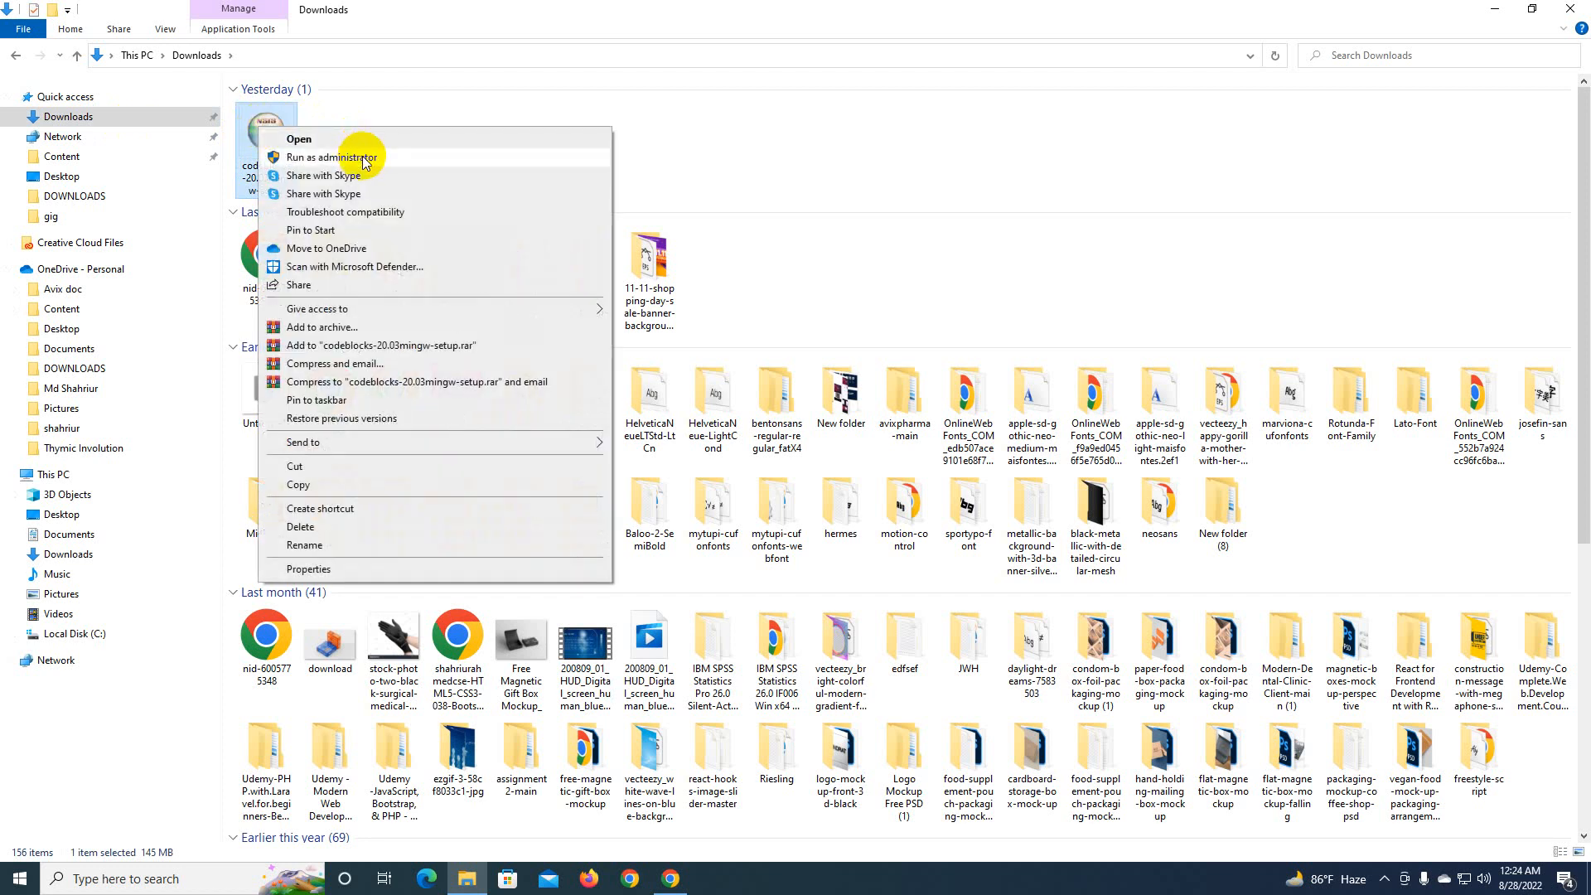
{"action": "left_click", "coordinate": [365, 159]}
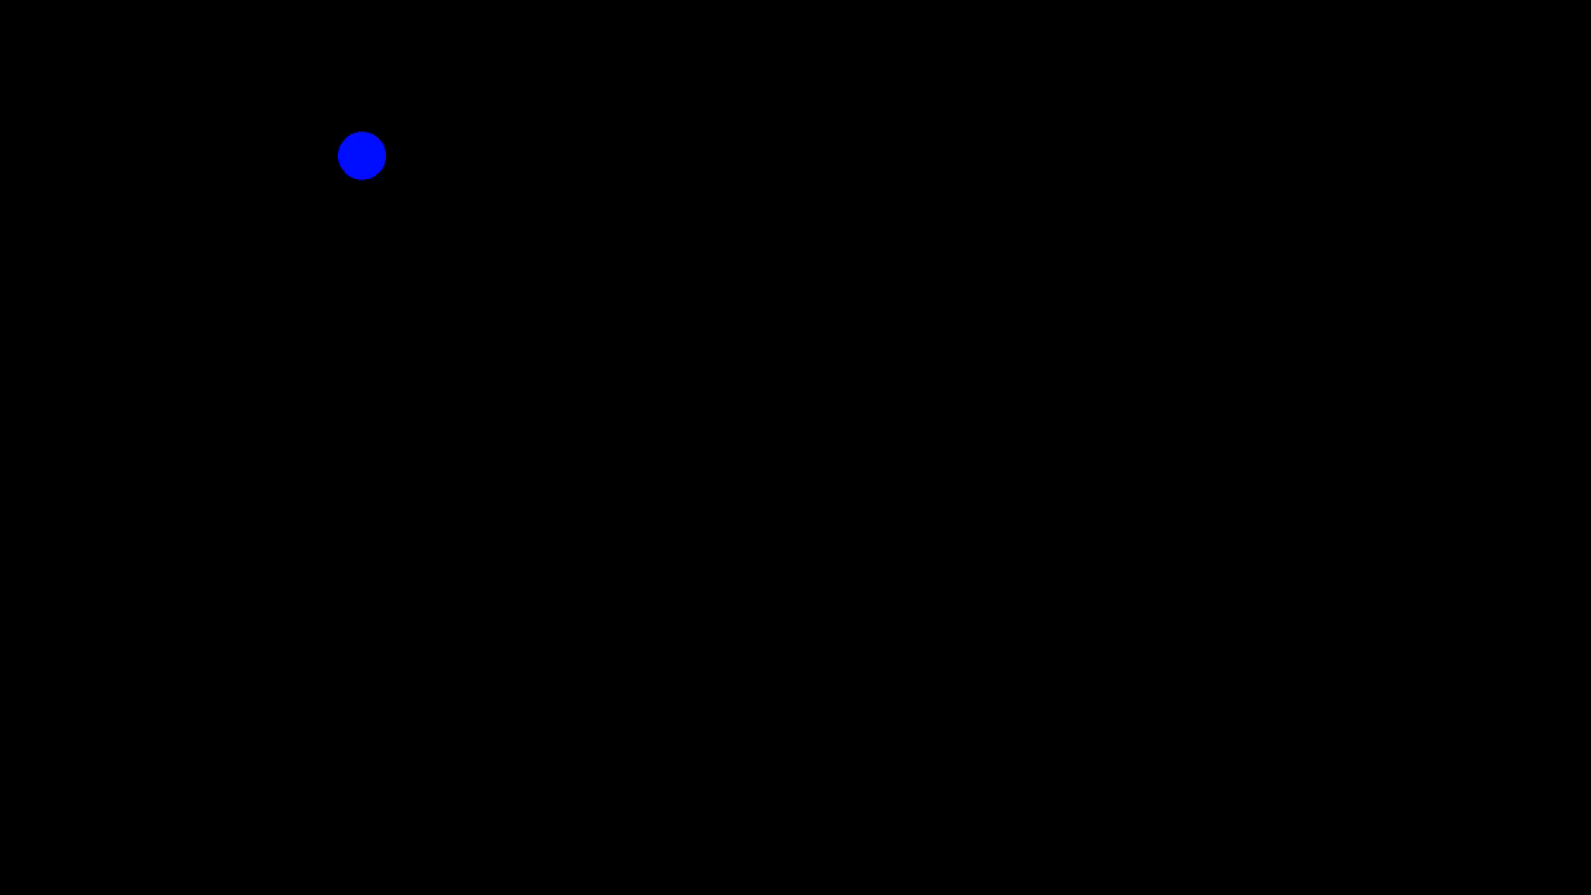
{"action": "left_click", "coordinate": [725, 556]}
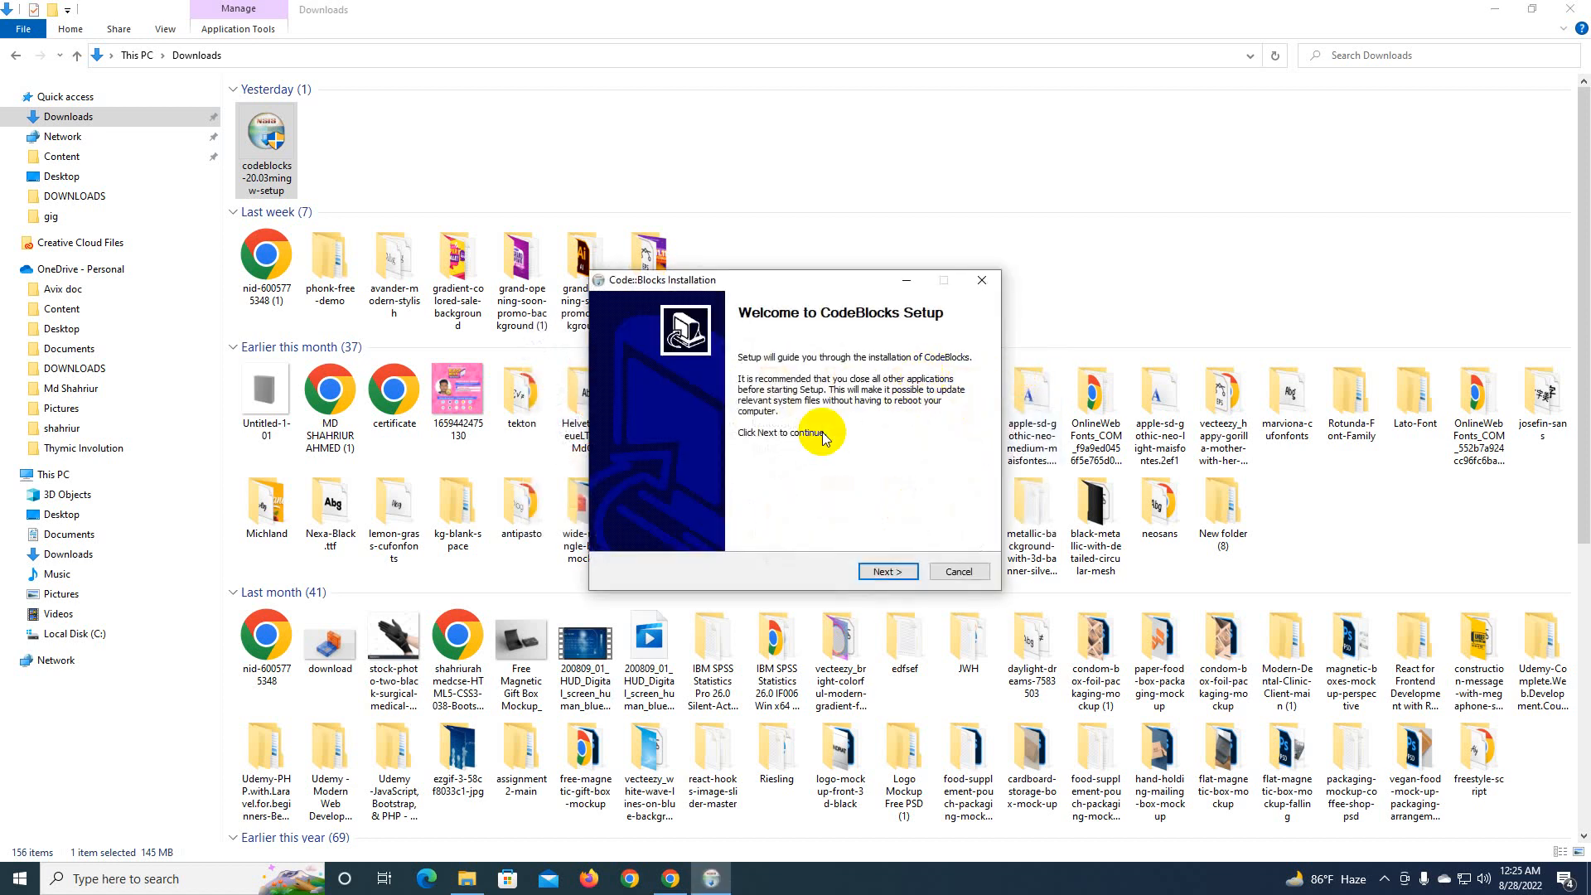
Accept the license, keep the full component set and install CodeBlocks into C:\Program Files\CodeBlocks
{"action": "left_click", "coordinate": [901, 574]}
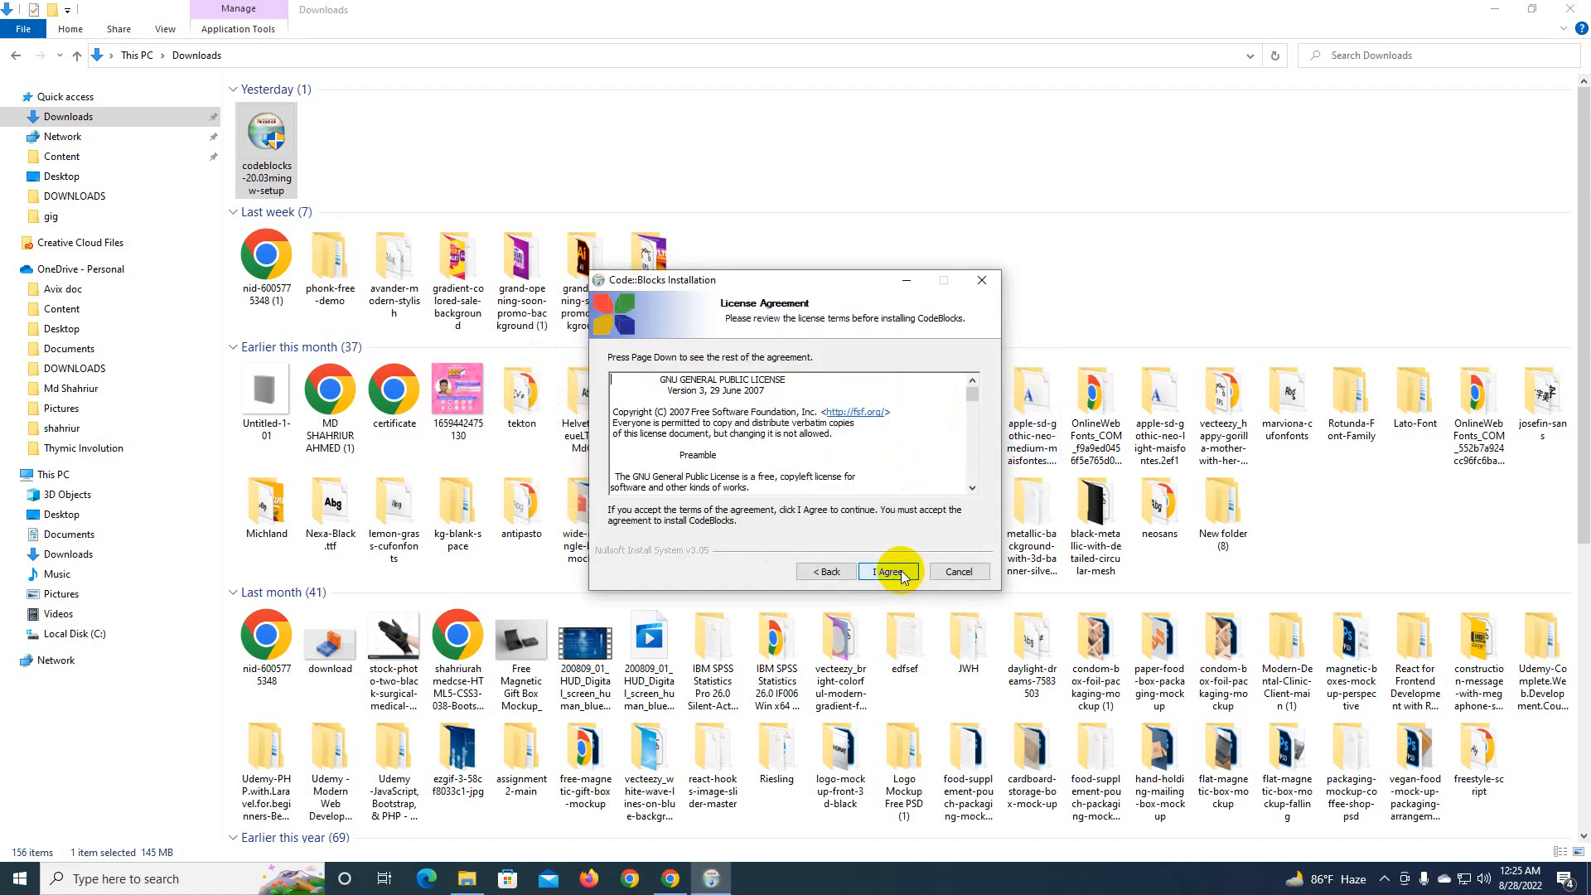
{"action": "left_click", "coordinate": [892, 574]}
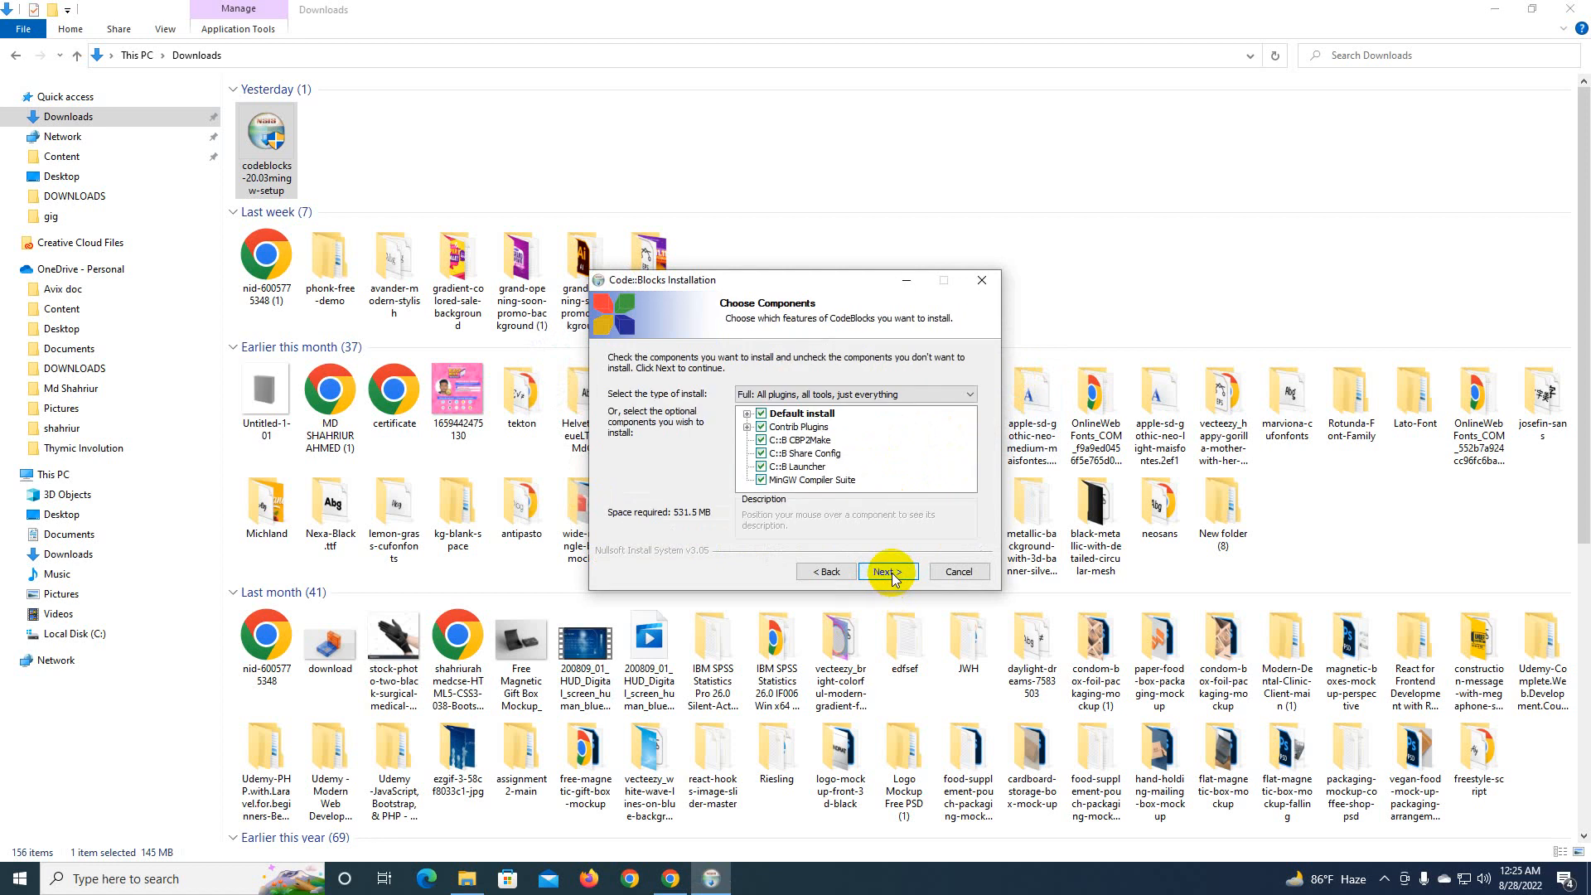
{"action": "left_click", "coordinate": [894, 575]}
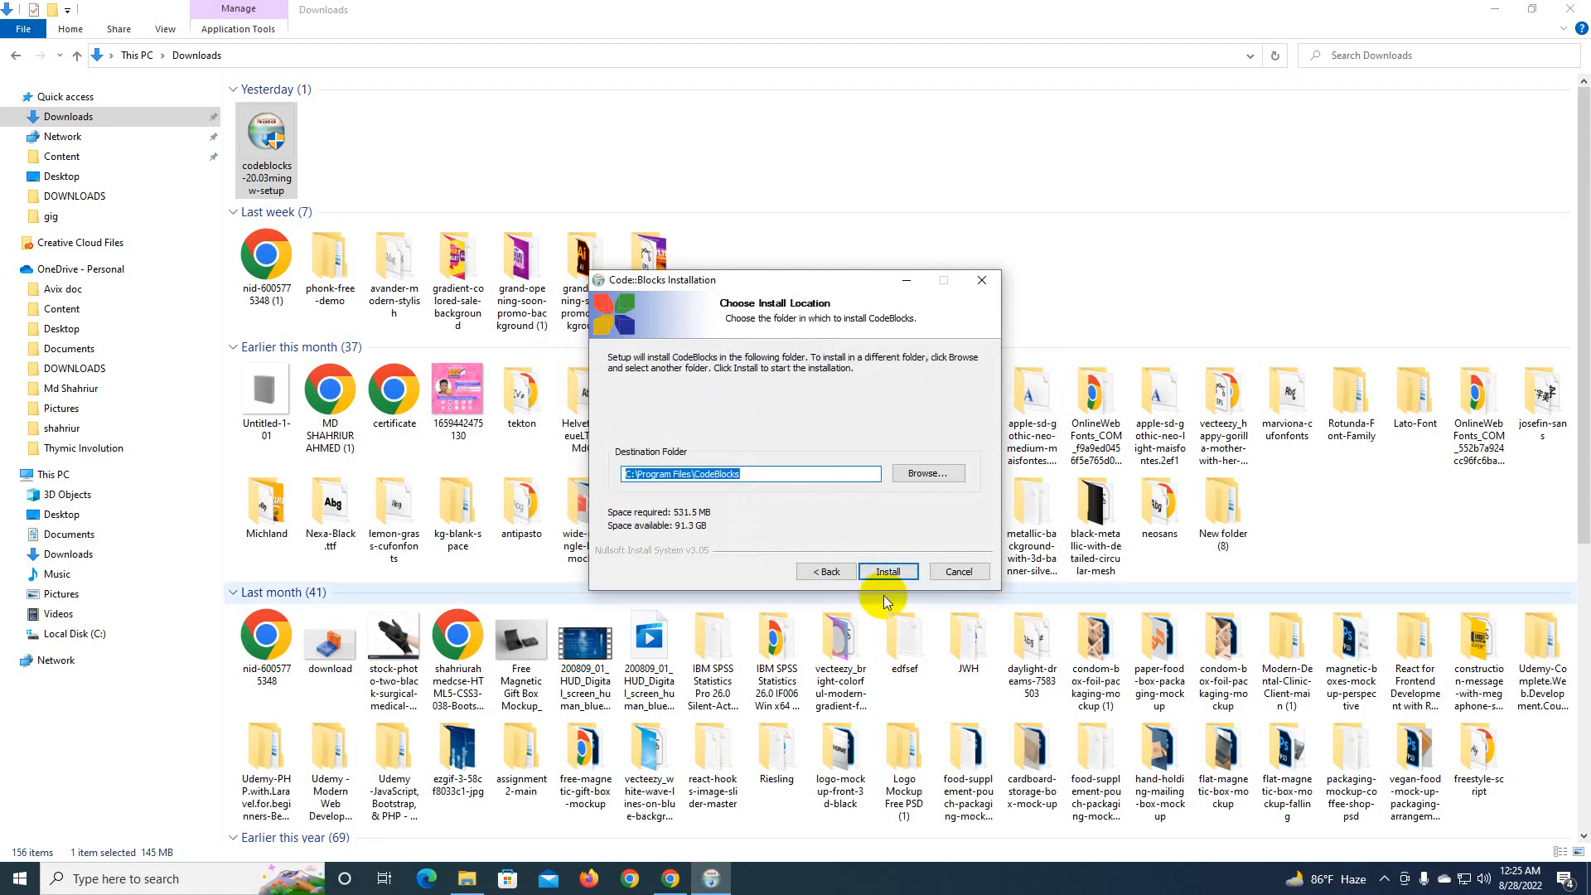
{"action": "left_click", "coordinate": [770, 473]}
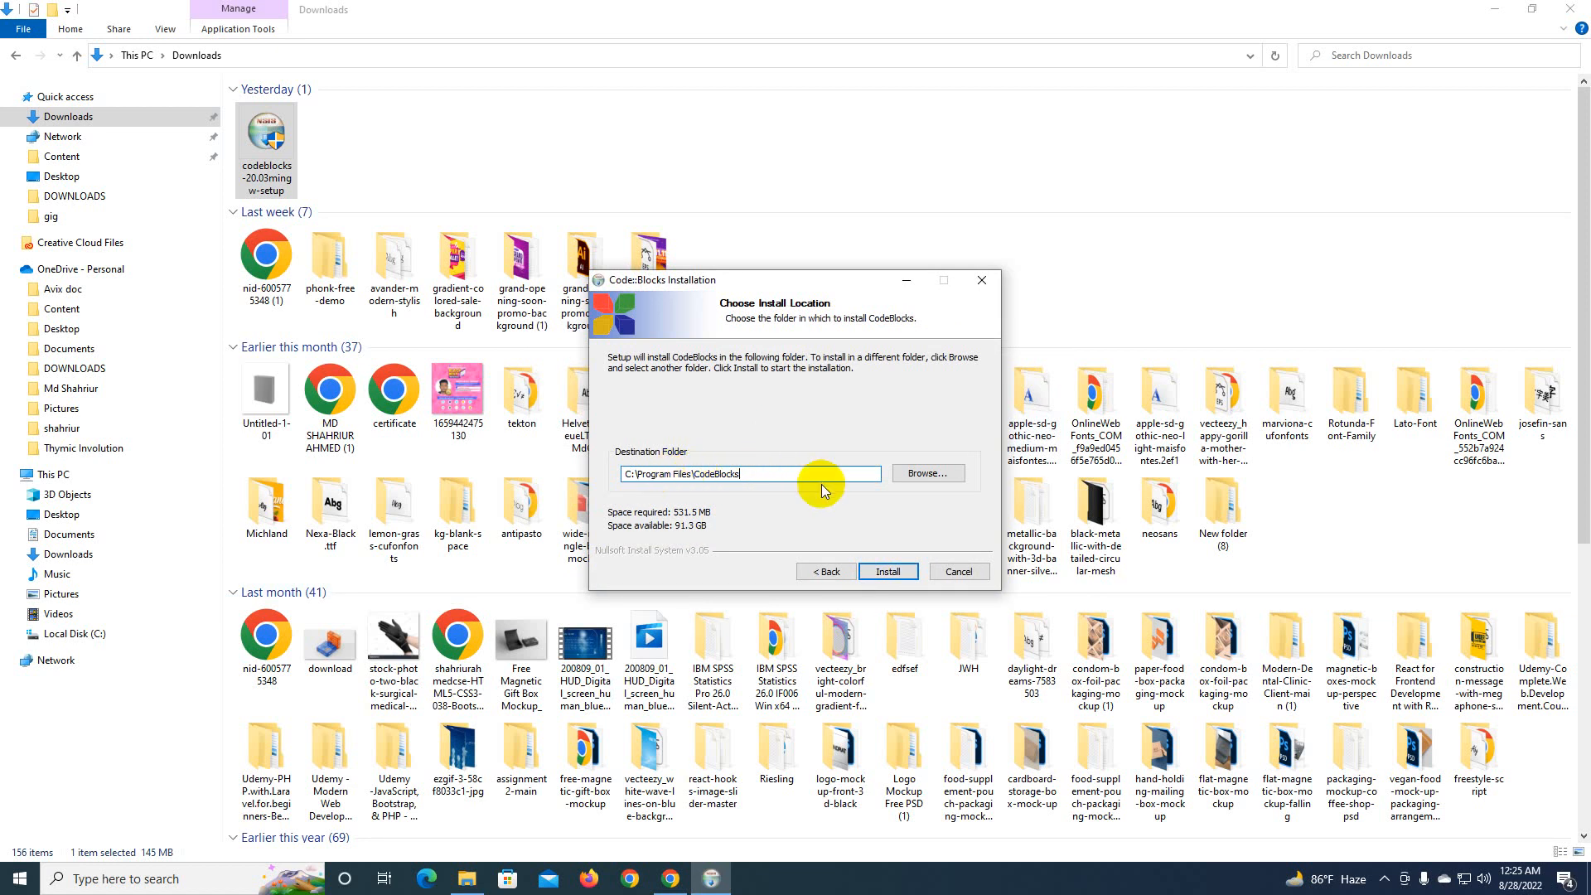
{"action": "left_click_drag", "start_coordinate": [810, 473], "coordinate": [614, 469]}
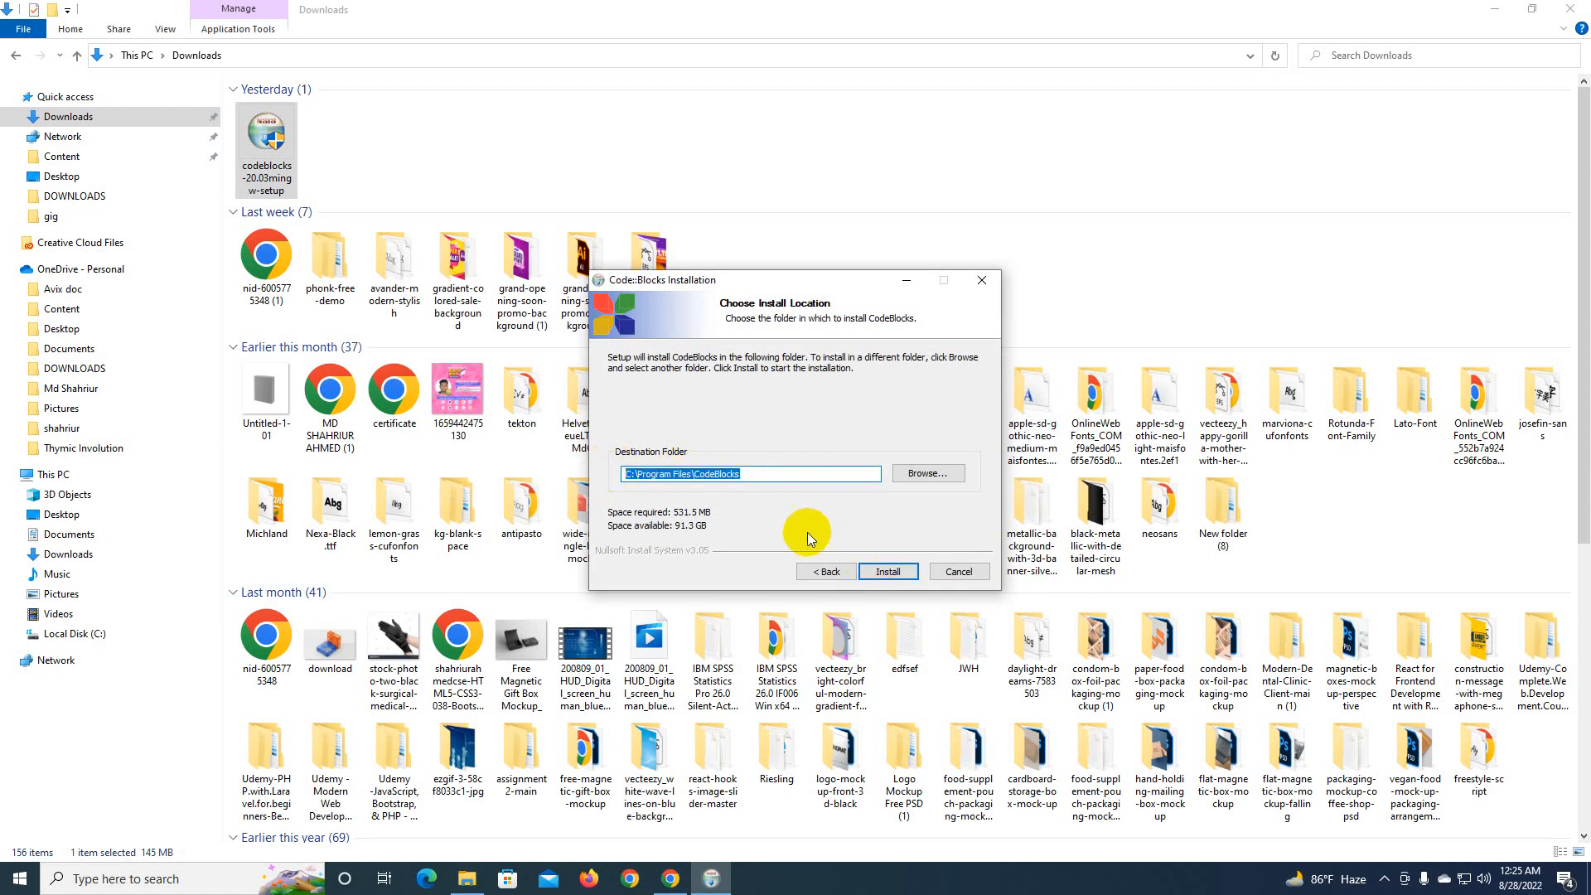
{"action": "left_click", "coordinate": [895, 576]}
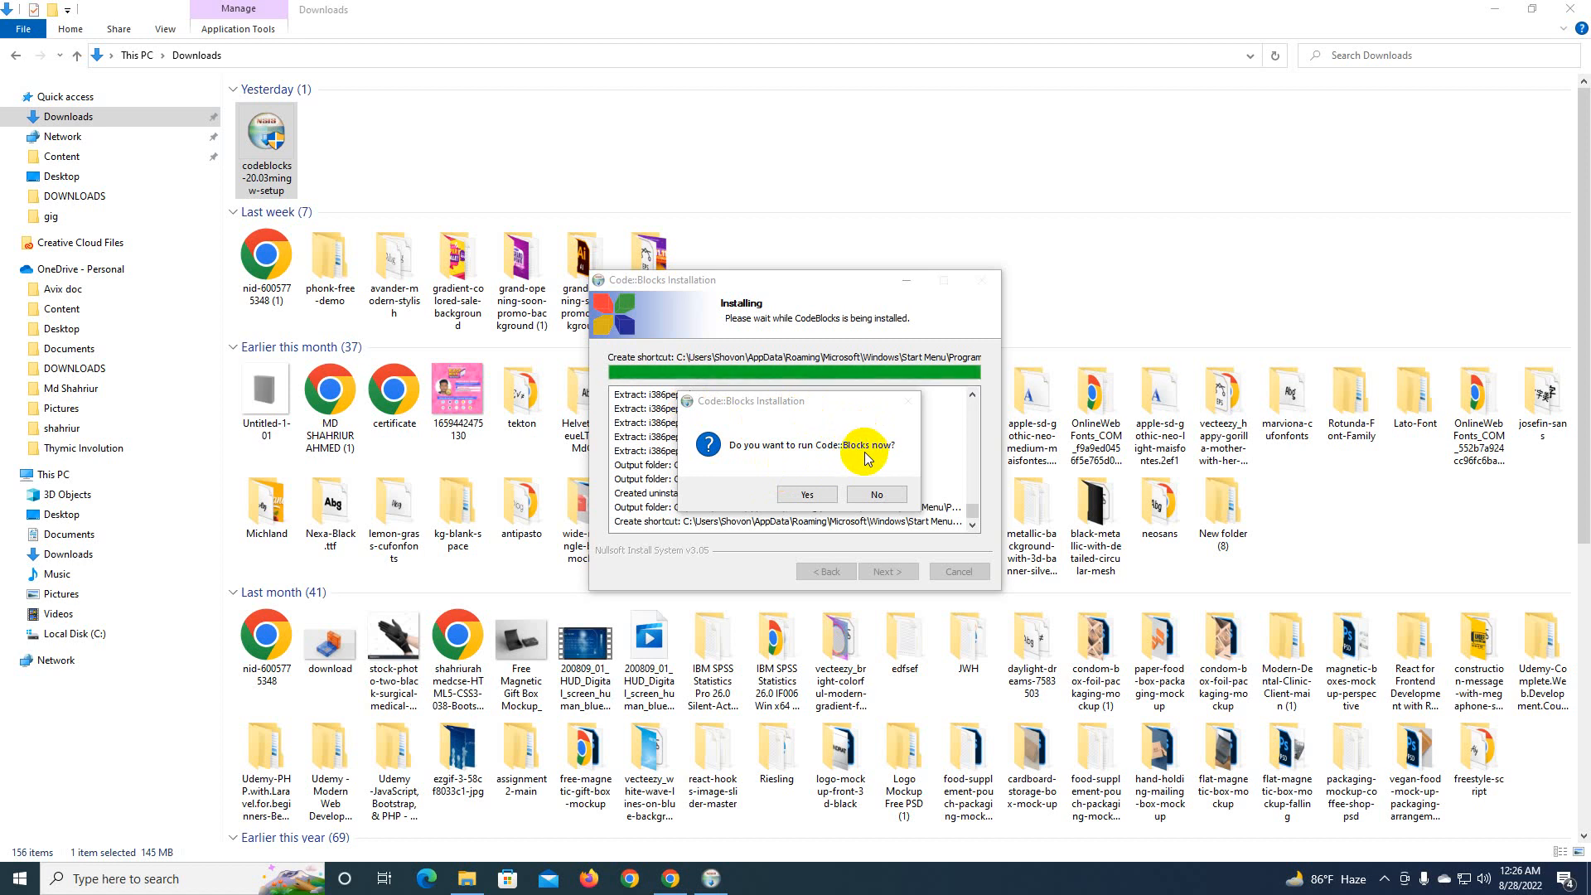
Choose to run Code::Blocks right after installation and finish the setup wizard
{"action": "left_click", "coordinate": [808, 496]}
{"action": "left_click", "coordinate": [879, 572]}
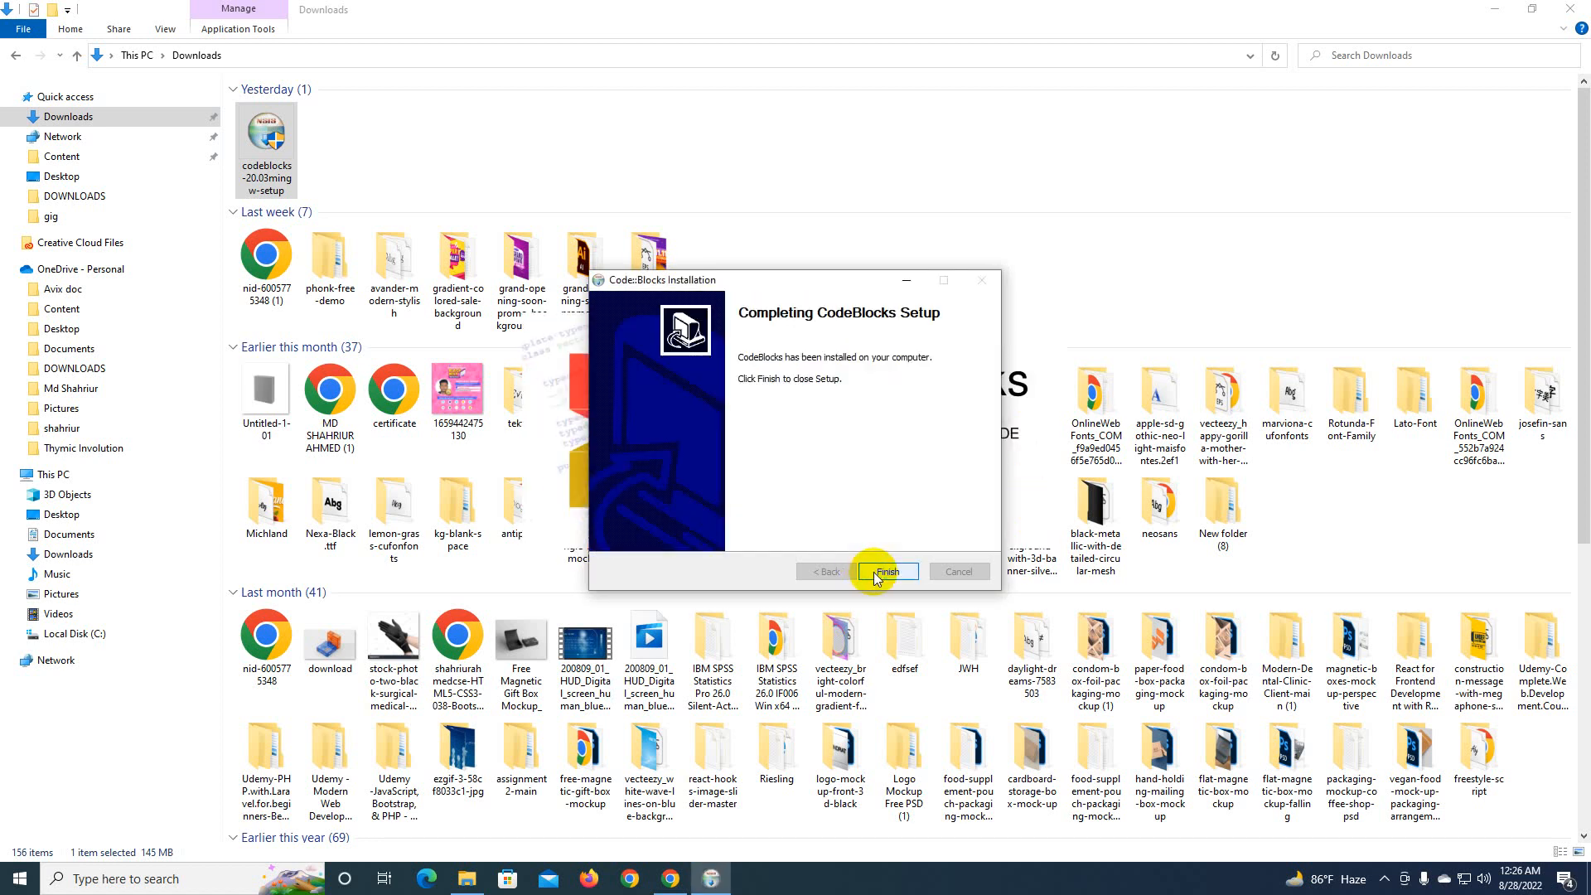
{"action": "left_click", "coordinate": [877, 572]}
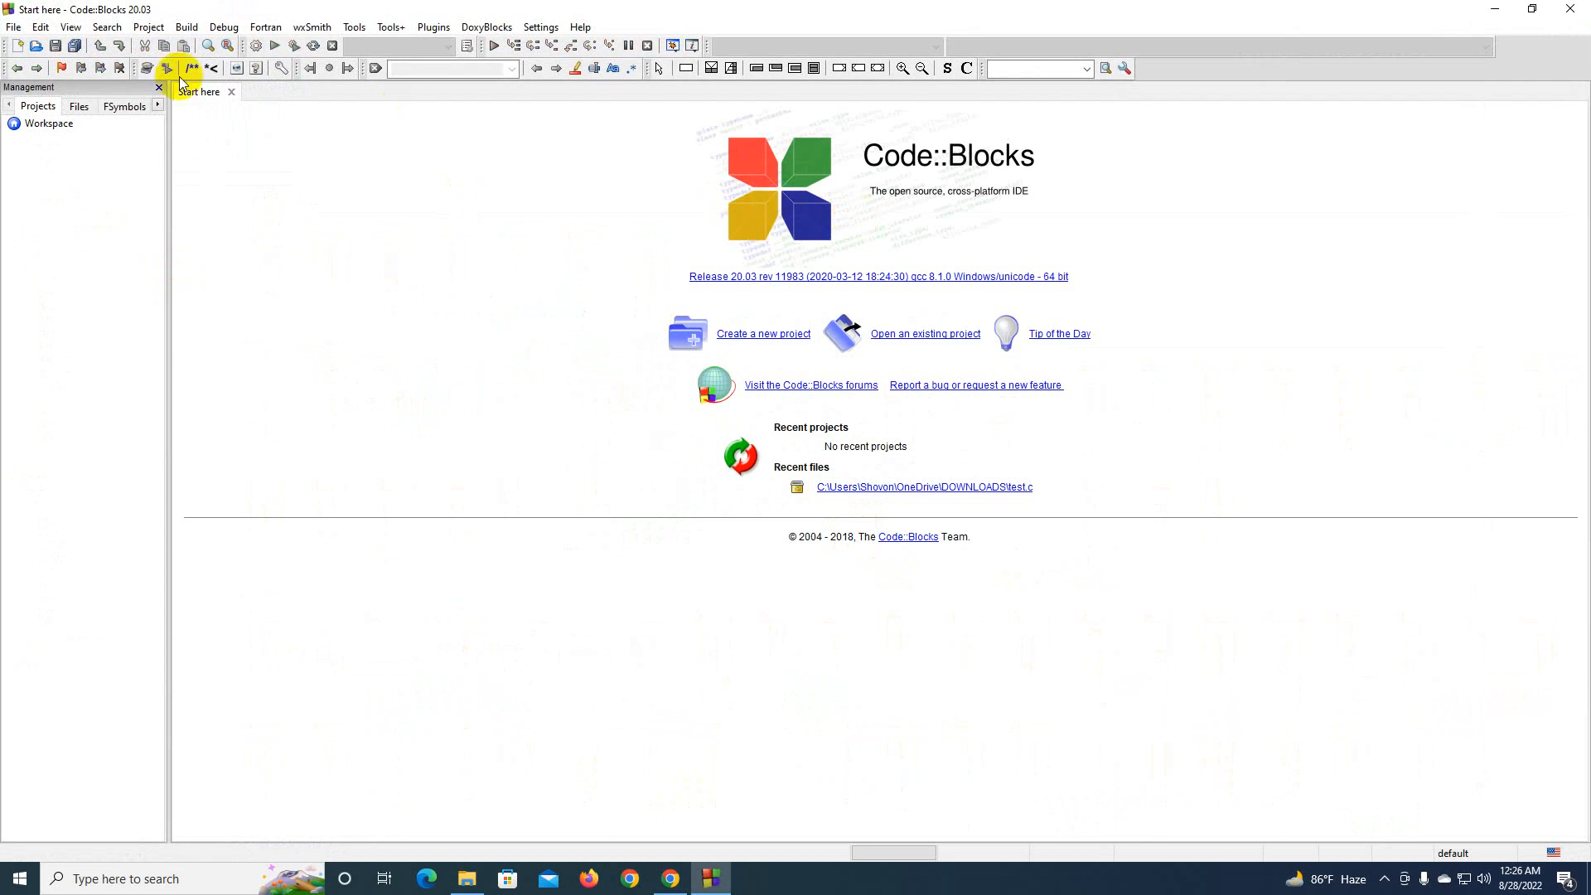
Create a new empty file in Code::Blocks
{"action": "left_click", "coordinate": [14, 27]}
{"action": "mouse_move", "coordinate": [33, 47]}
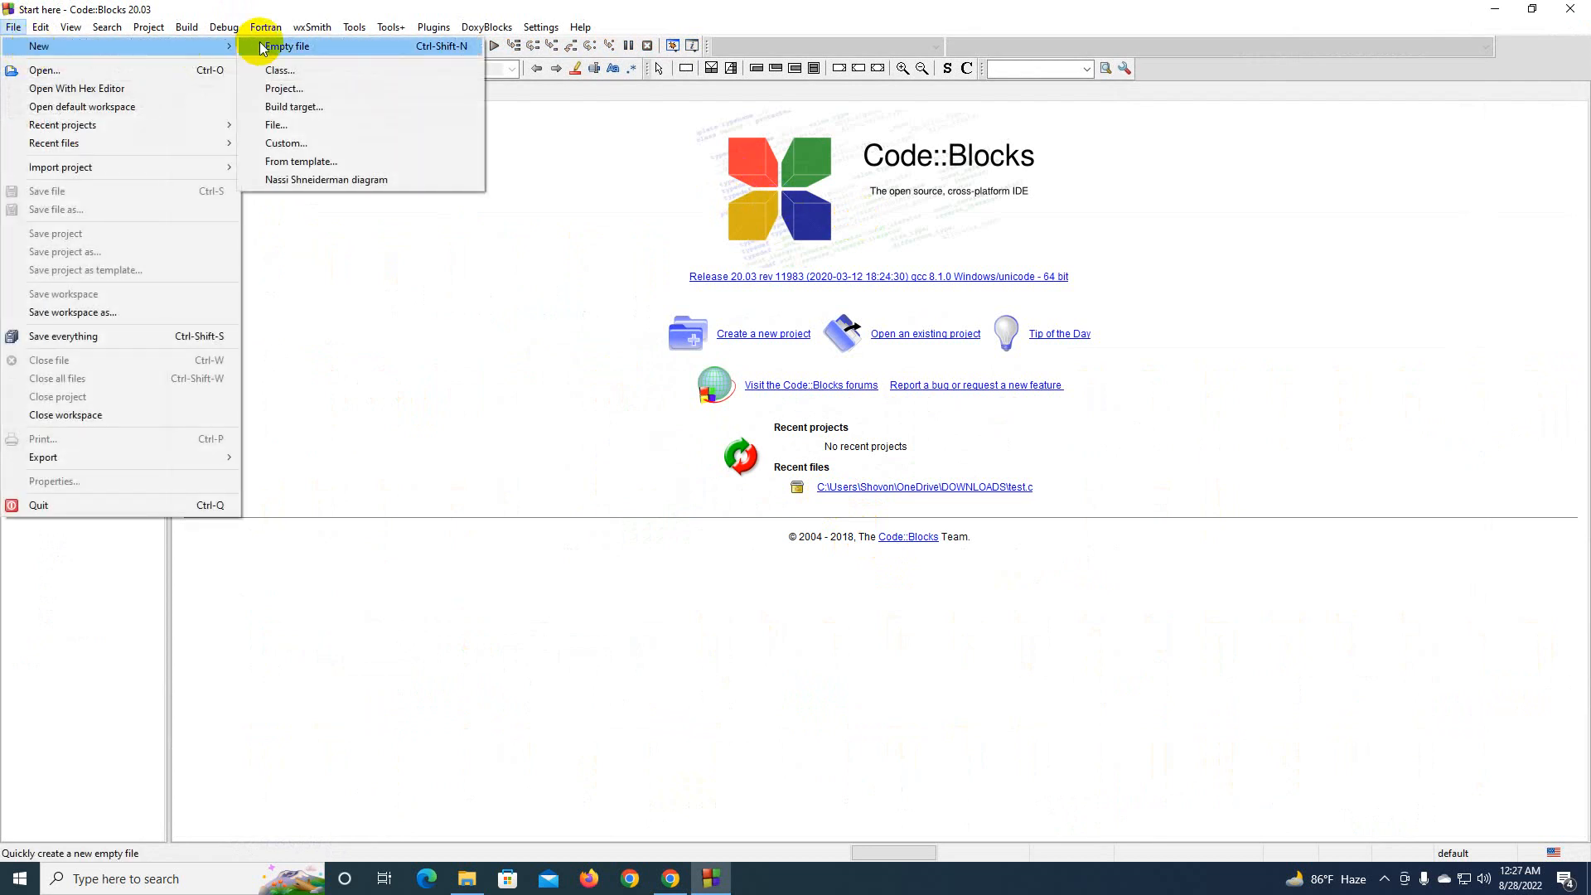
{"action": "left_click", "coordinate": [296, 46]}
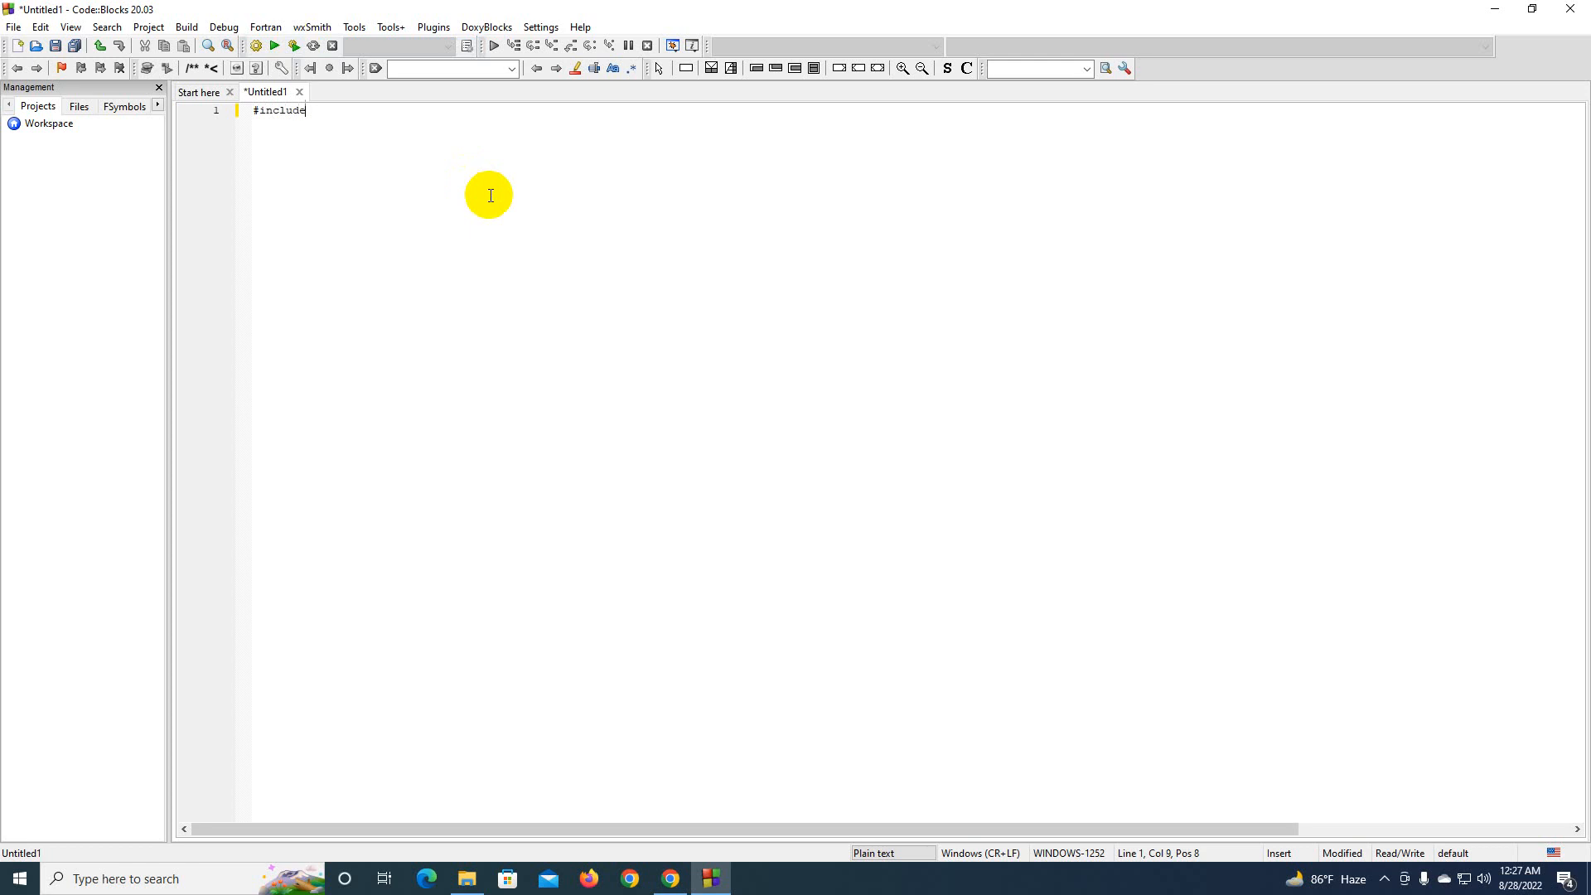
Write the #include<stdio.h> line and an int main() function with its opening and closing braces
{"action": "type", "text": "#include<stdio.h>"}
{"action": "key", "text": "Return"}
{"action": "type", "text": "t main("}
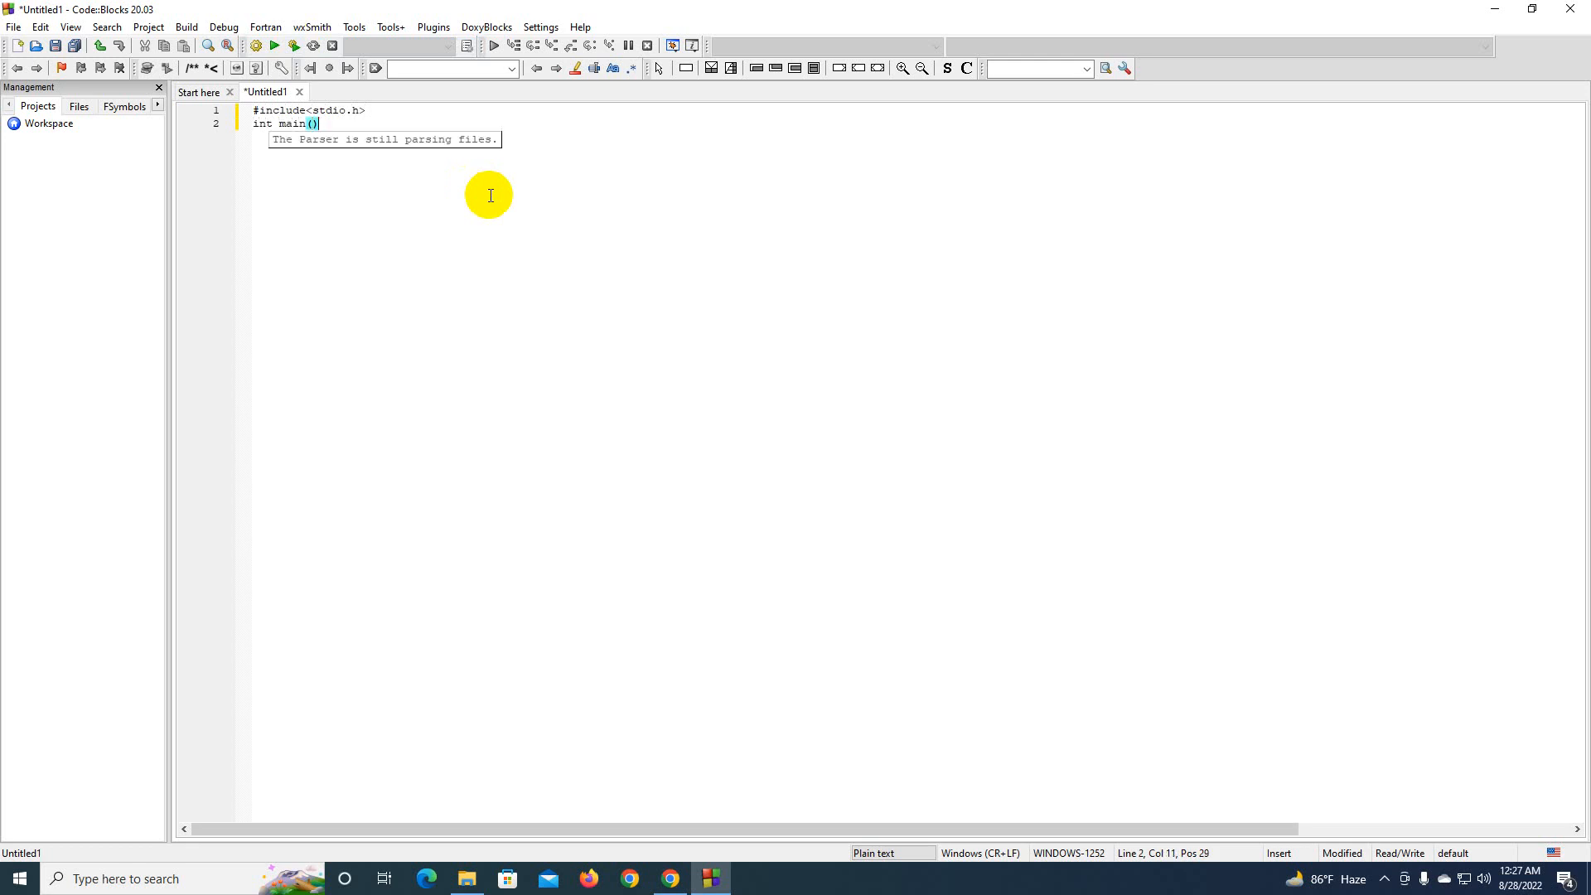
{"action": "key", "text": "Return"}
{"action": "type", "text": "{"}
{"action": "key", "text": "Return"}
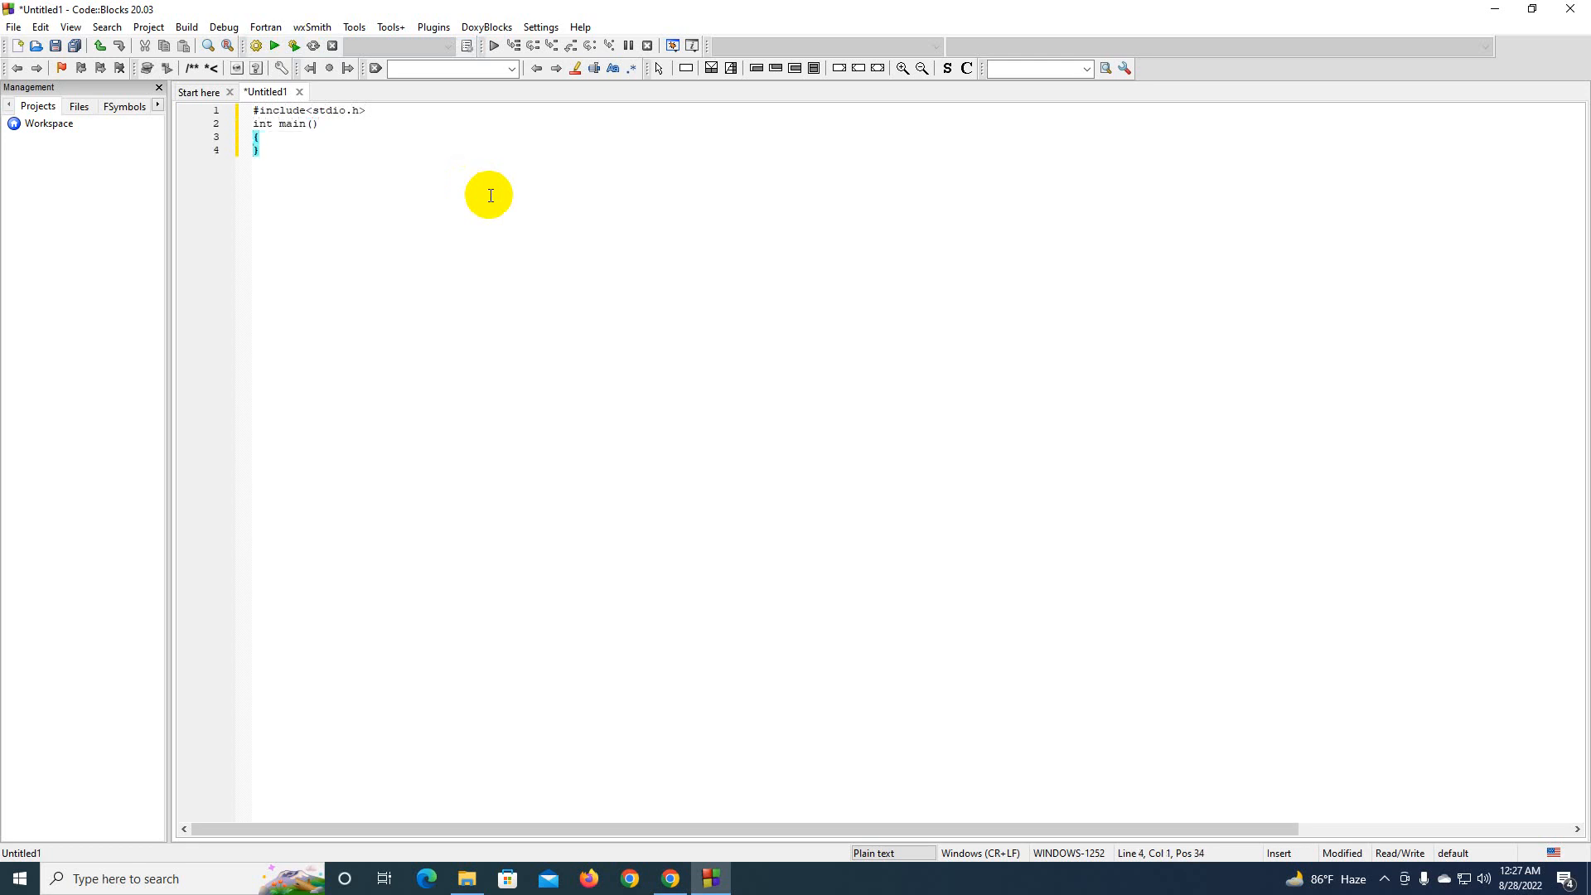
Add the statement printf("codeblocks installed"); inside the main function
{"action": "key", "text": "Return"}
{"action": "type", "text": "pri"}
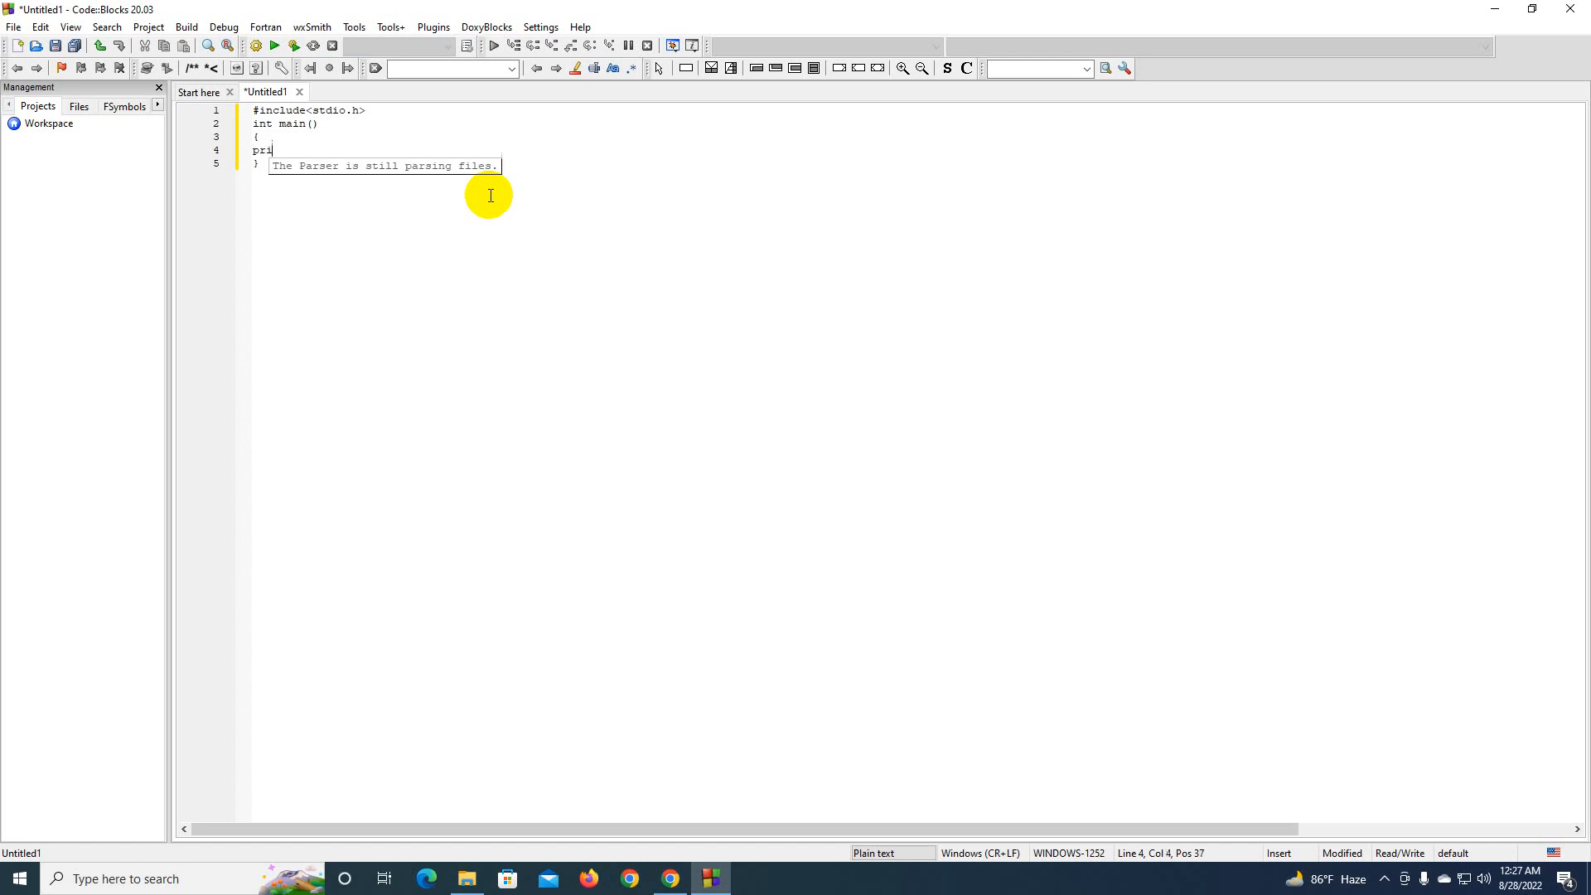
{"action": "type", "text": "ntf(\"codeblocks installed"}
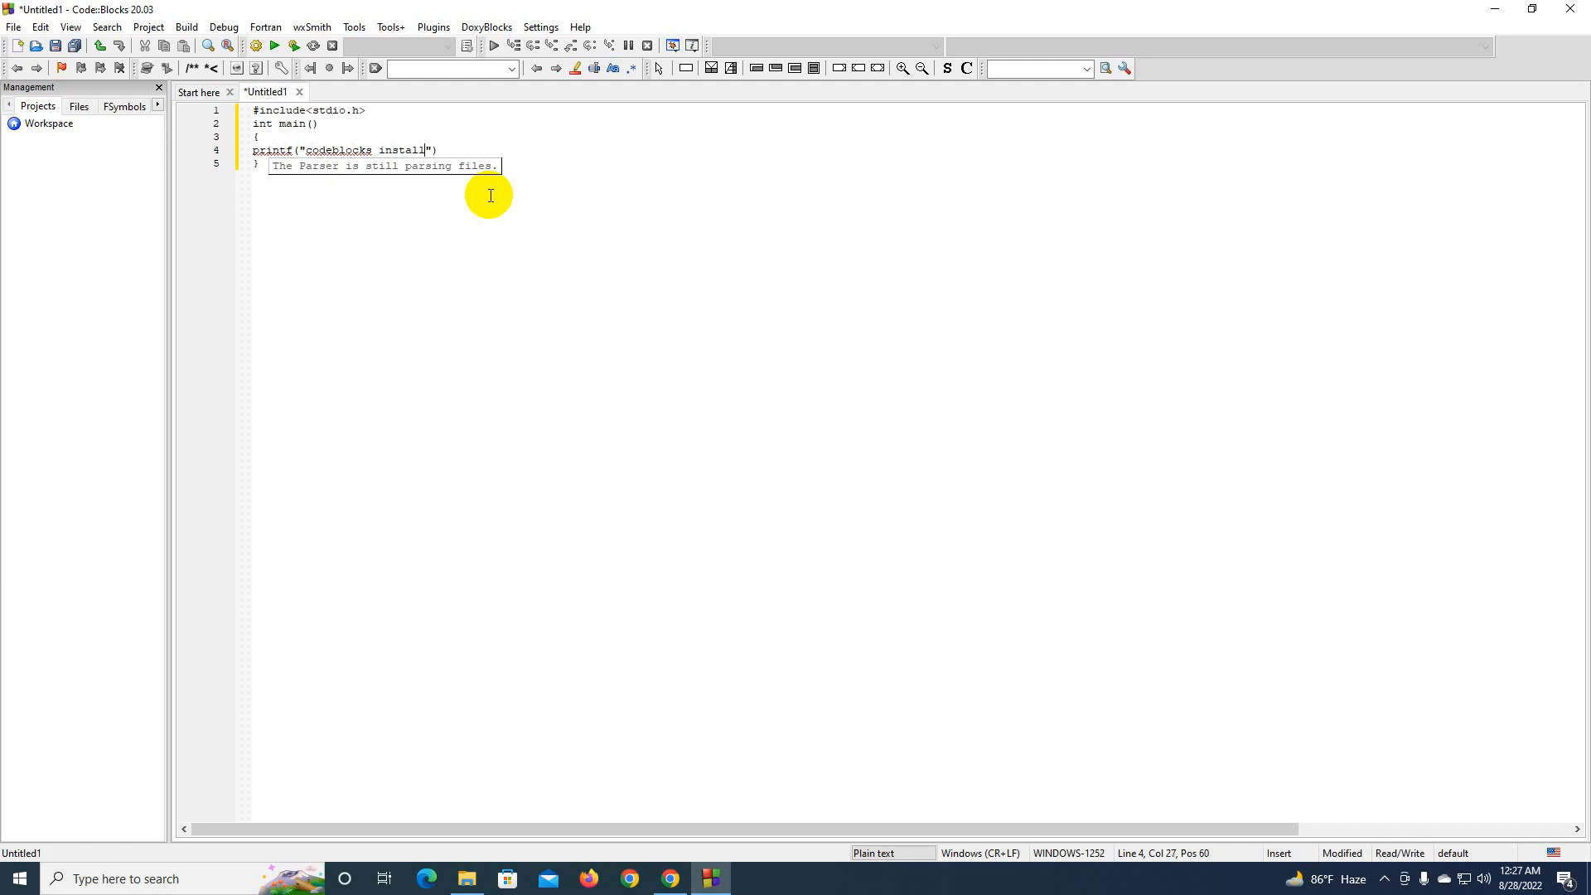
{"action": "left_click", "coordinate": [502, 154]}
{"action": "type", "text": ";"}
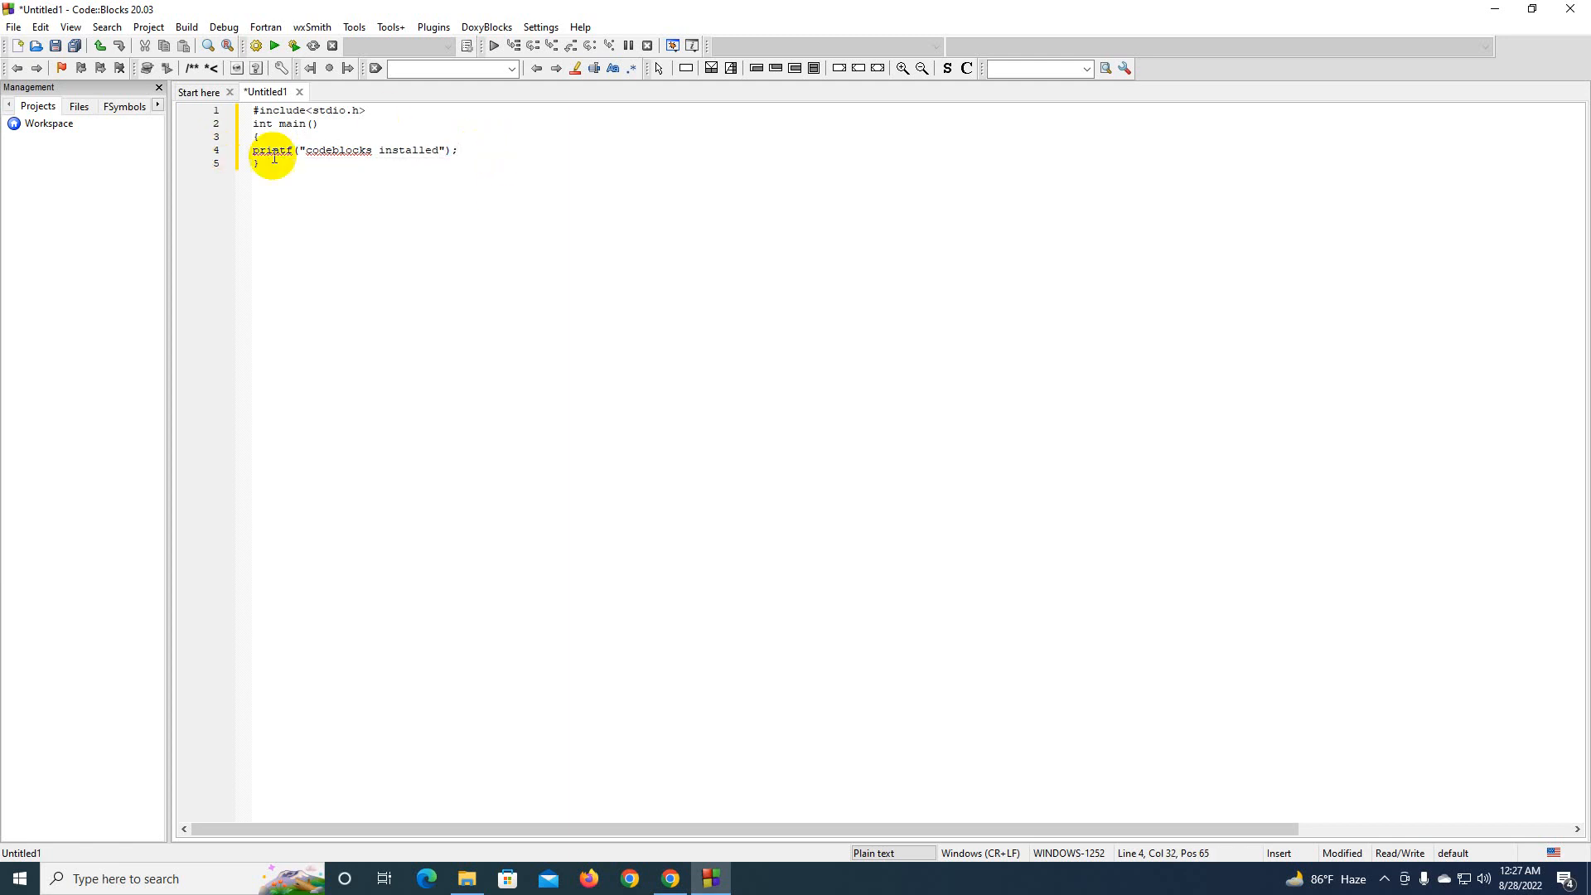
Save the new source file in the DOWNLOADS folder as codeblockstest.c
{"action": "left_click", "coordinate": [13, 26]}
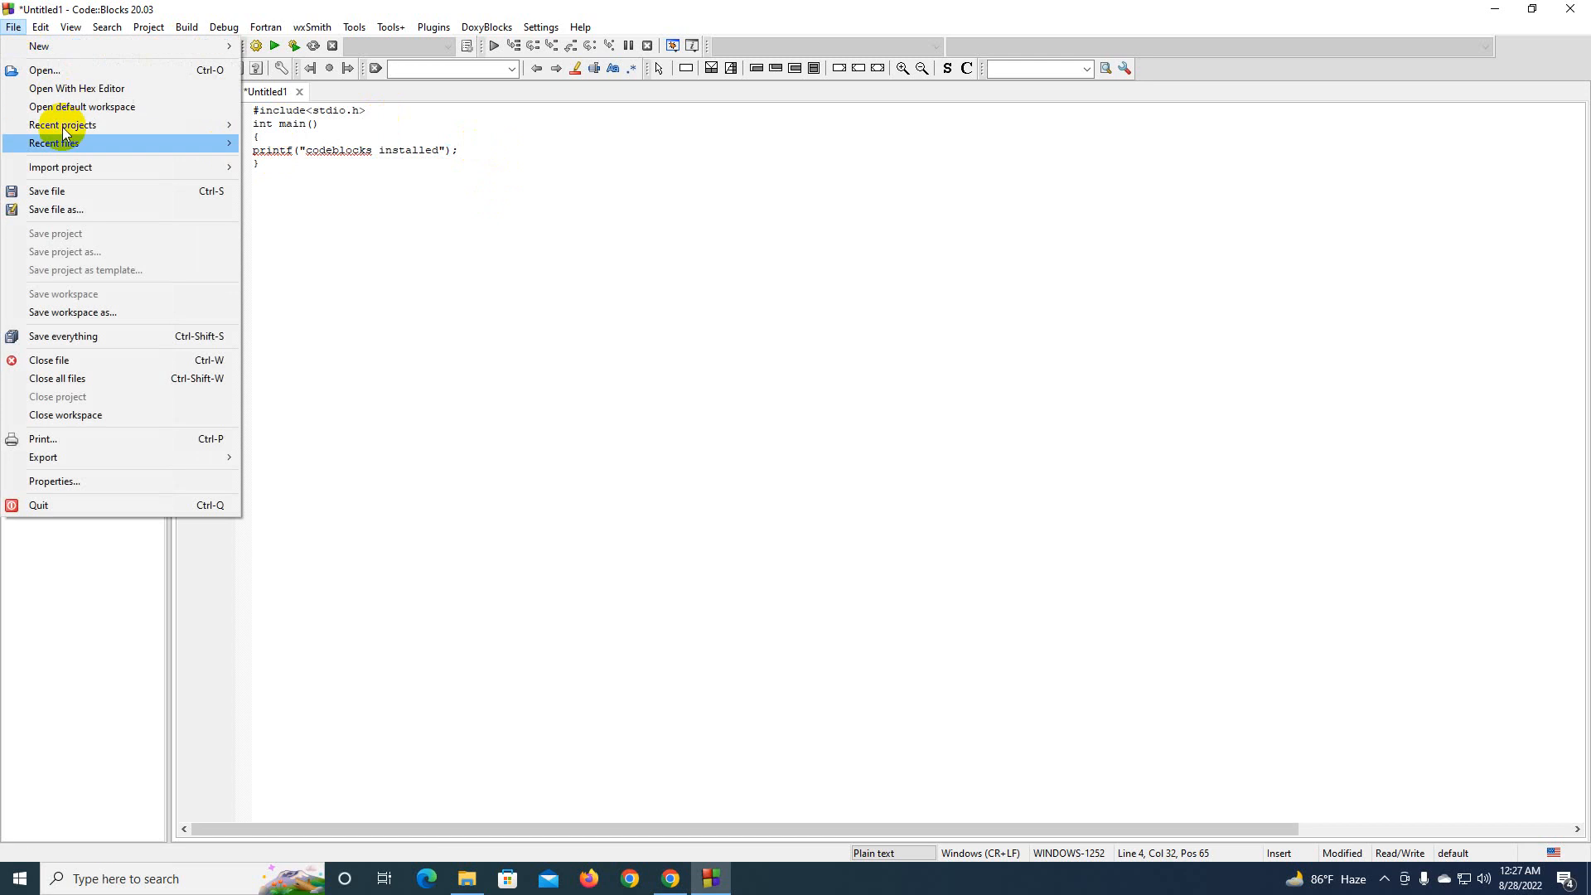
{"action": "left_click", "coordinate": [81, 191]}
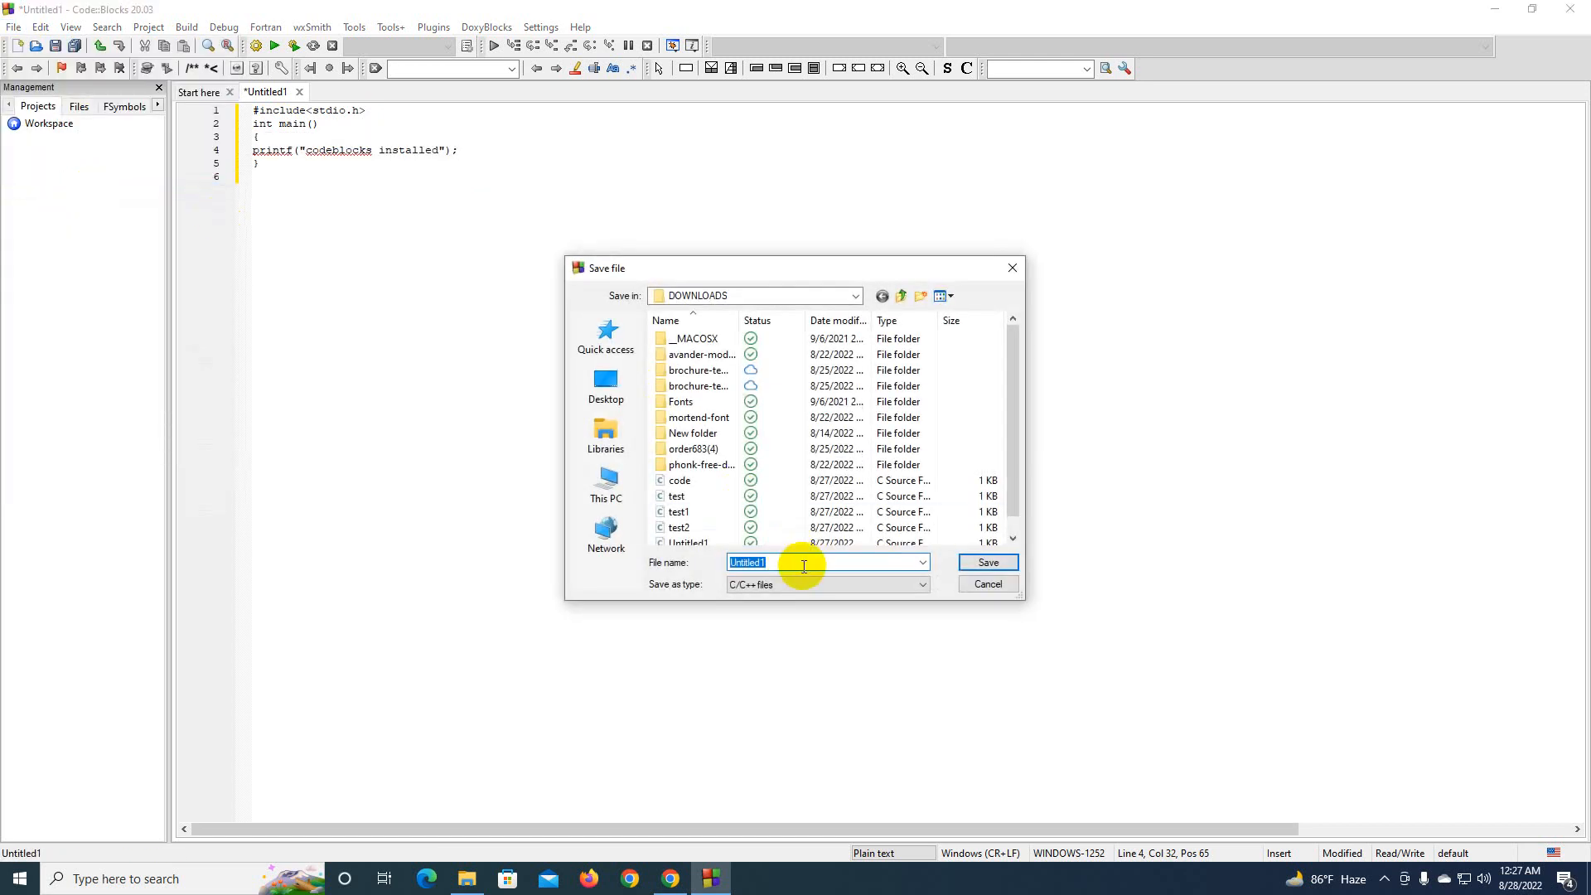
{"action": "type", "text": "code"}
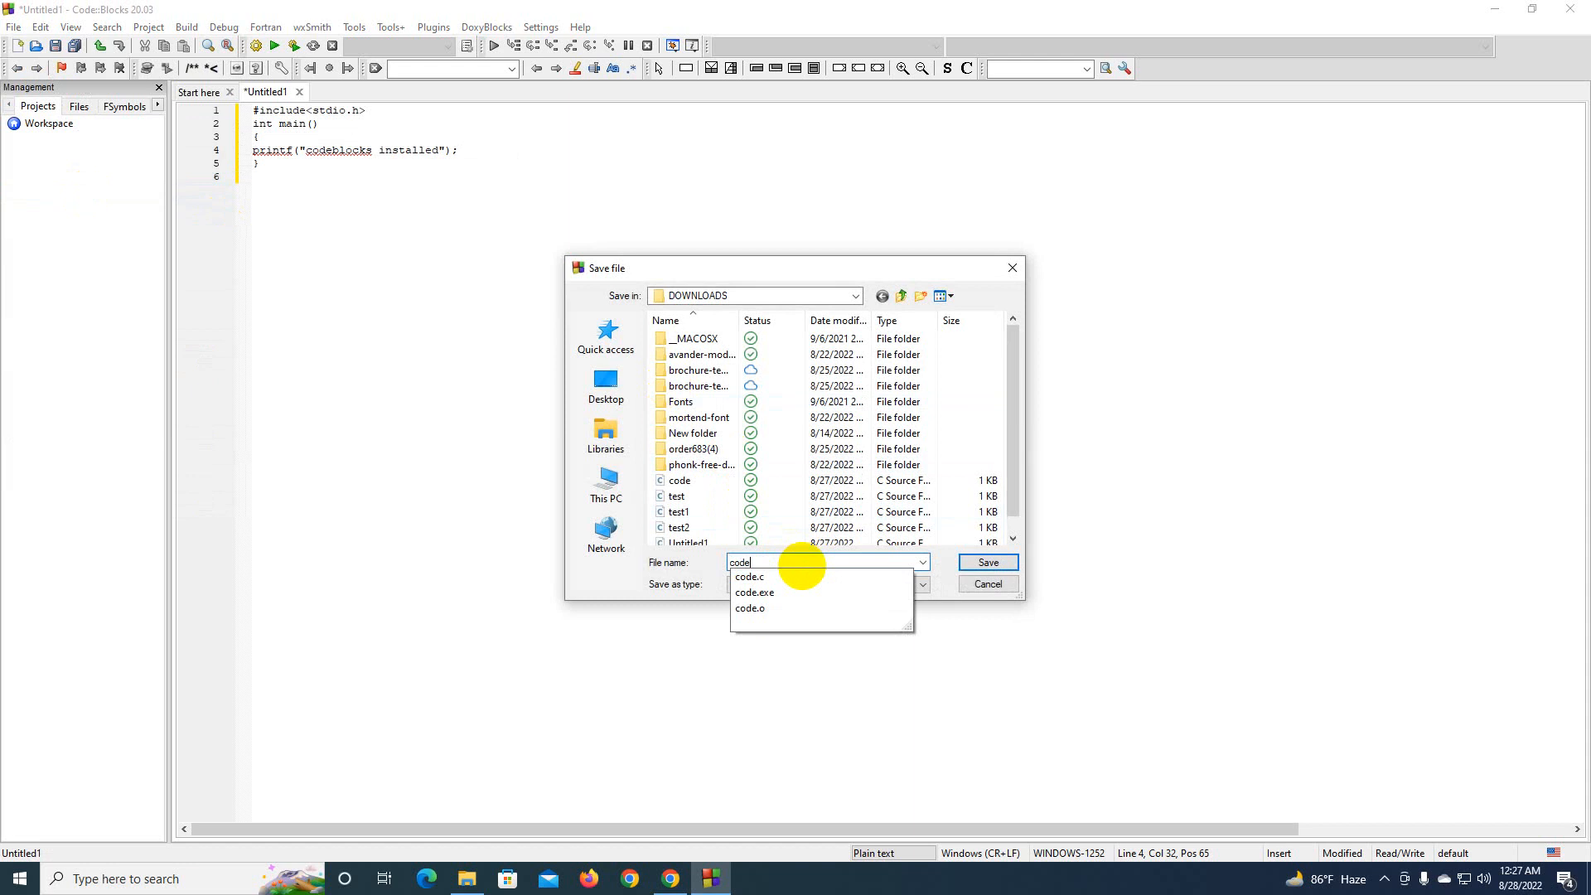
{"action": "type", "text": "blocks "}
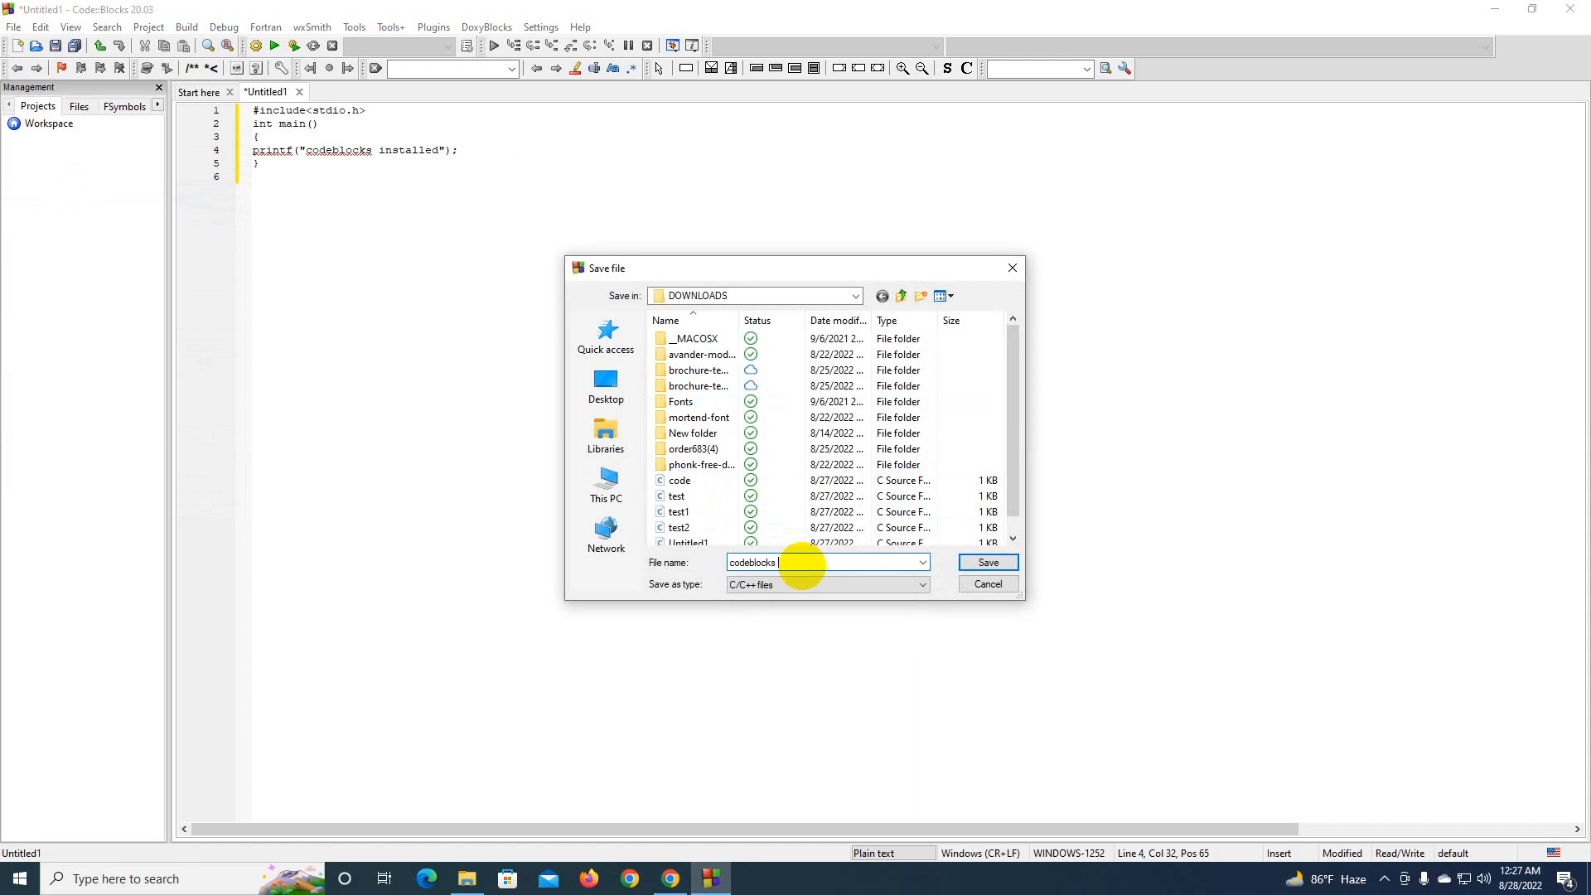
{"action": "type", "text": "test"}
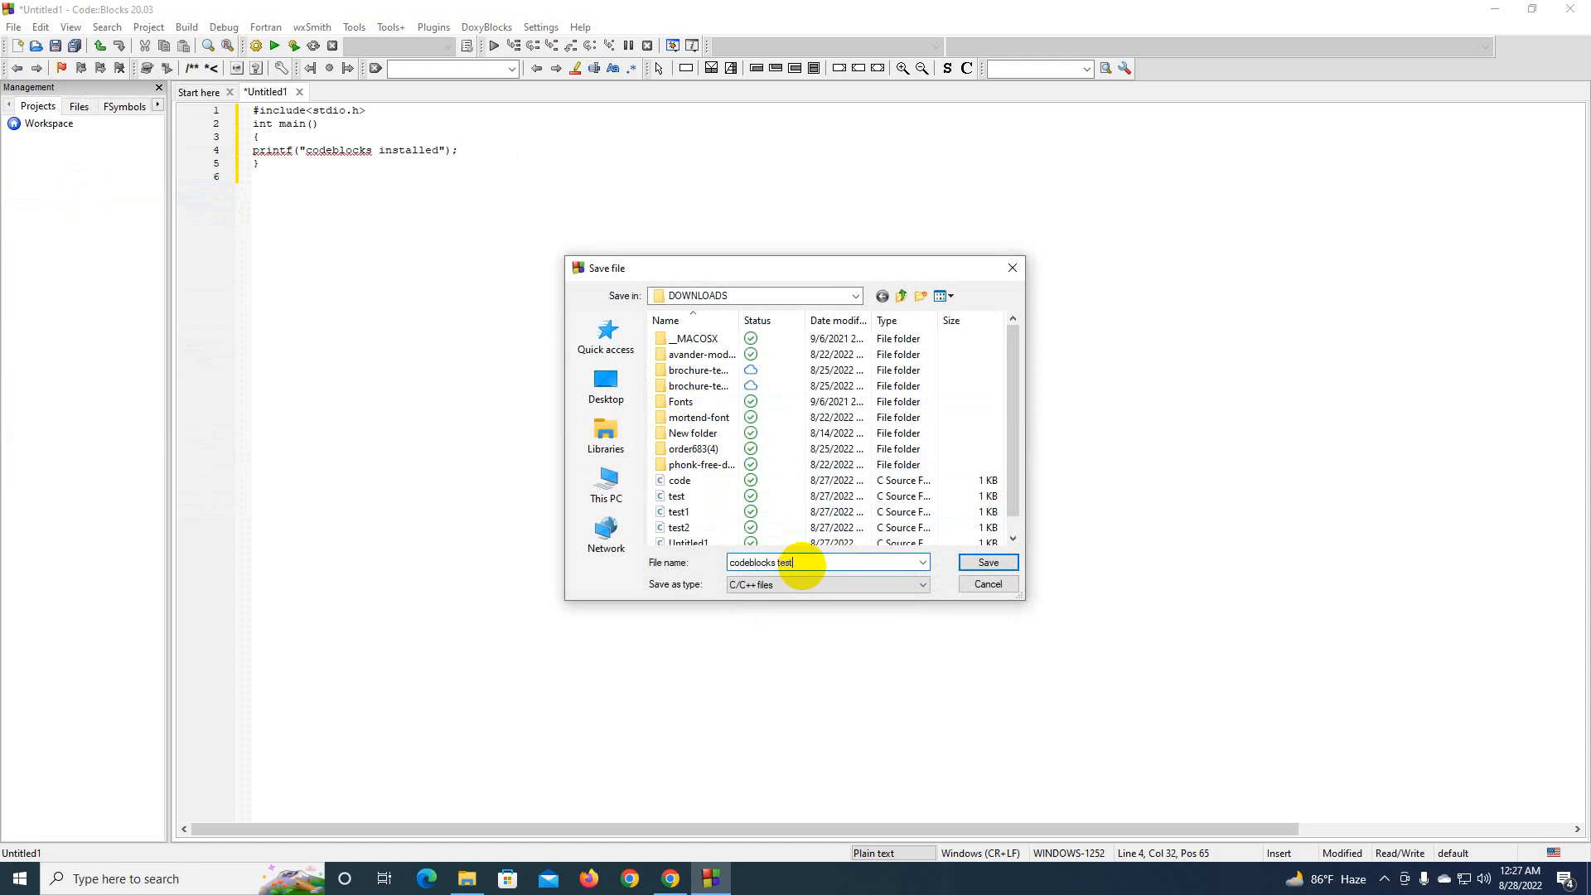
{"action": "left_click", "coordinate": [775, 562]}
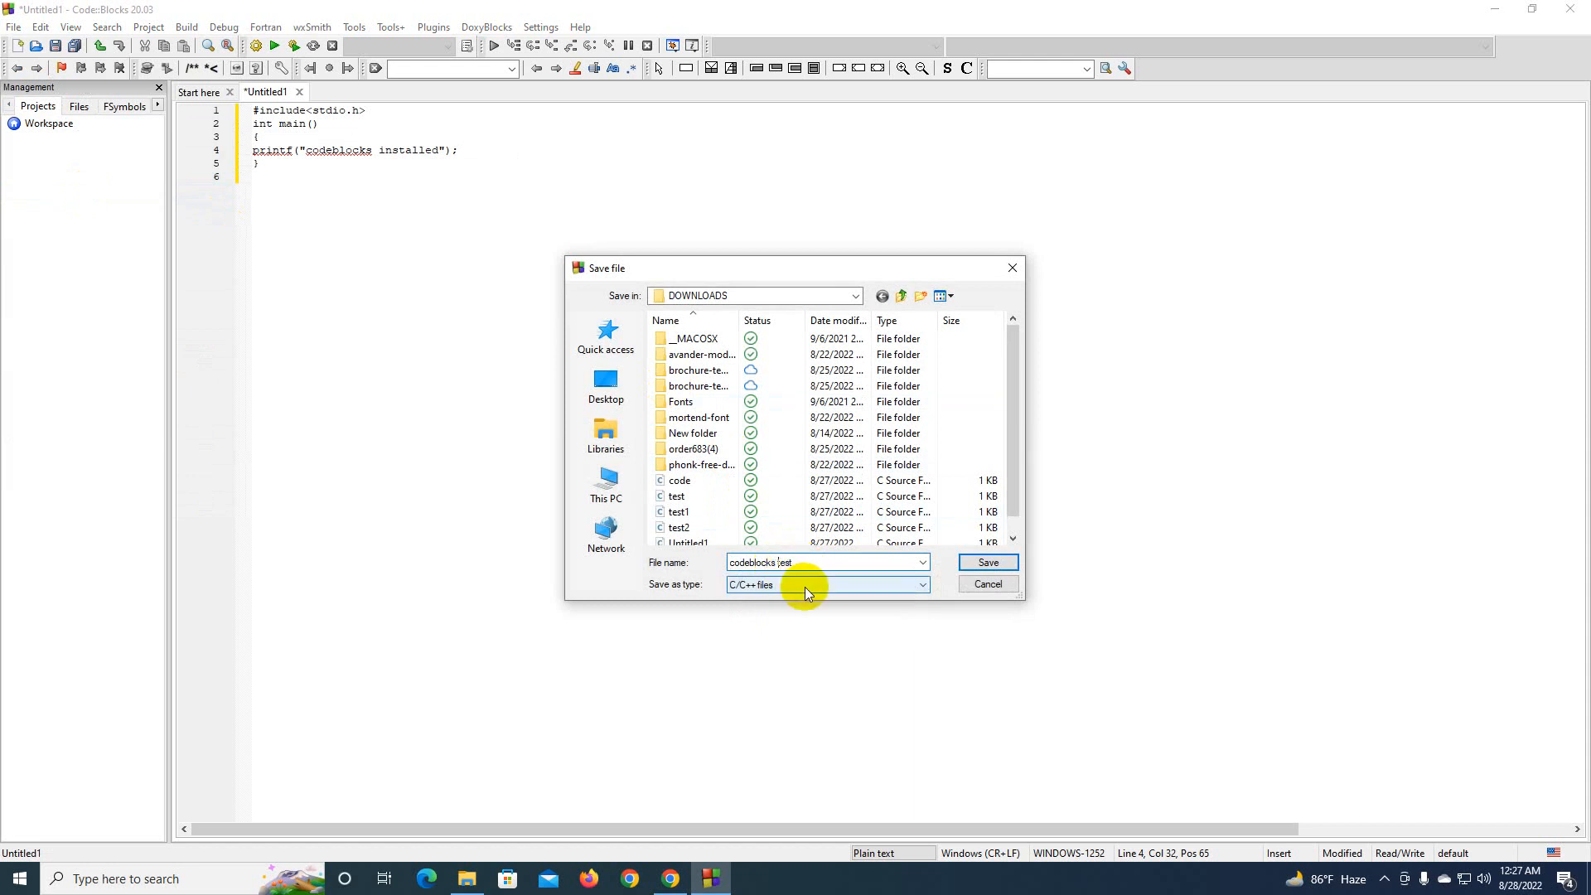
{"action": "key", "text": "BackSpace"}
{"action": "left_click", "coordinate": [817, 563]}
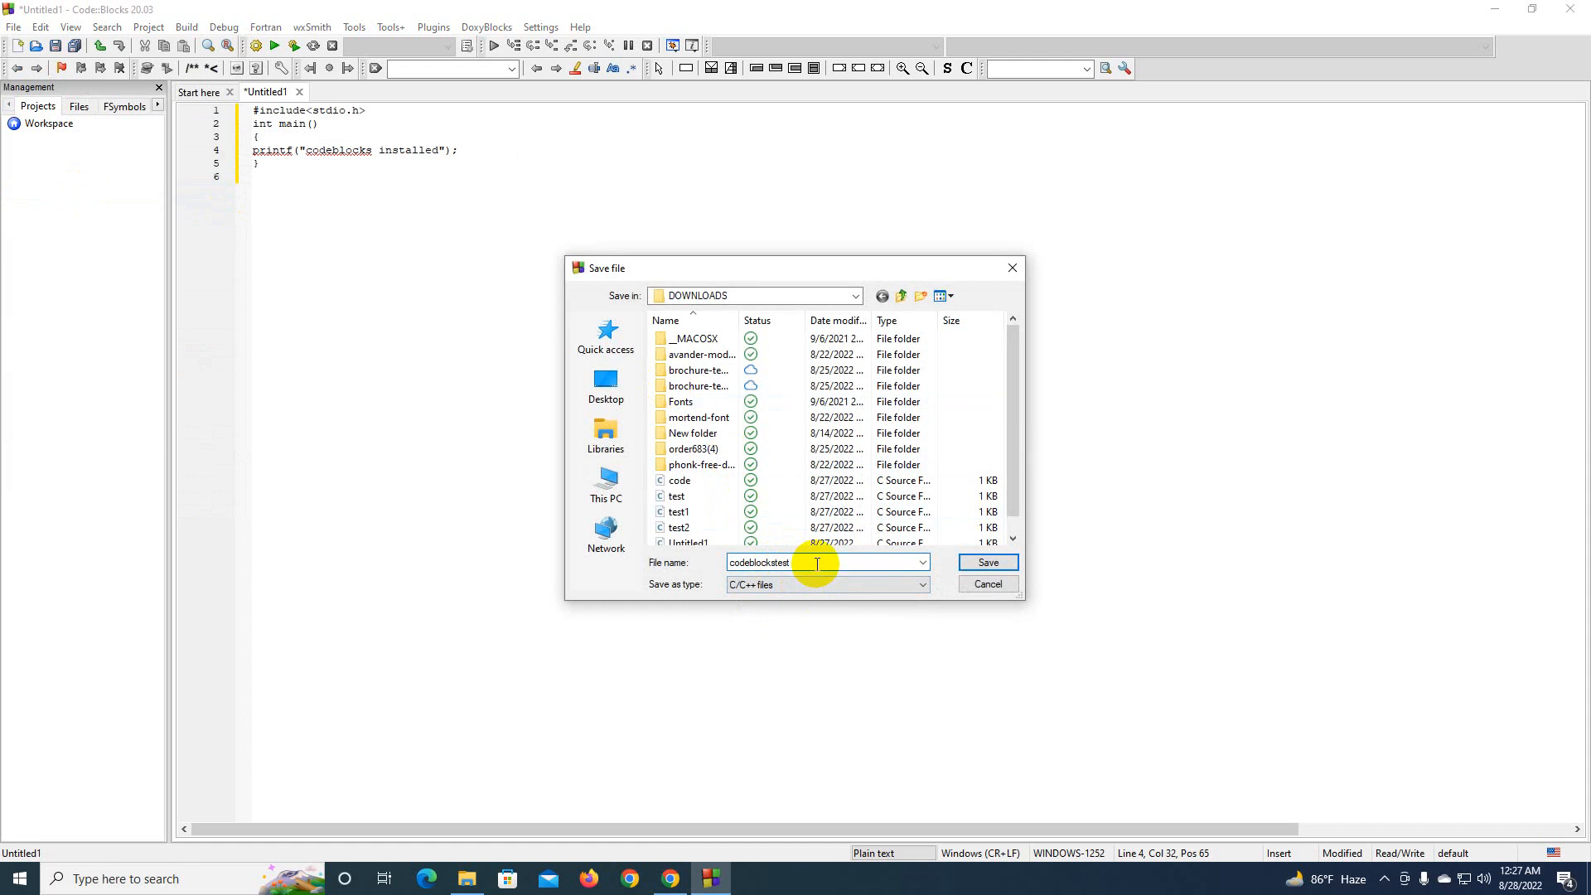
{"action": "type", "text": ".c"}
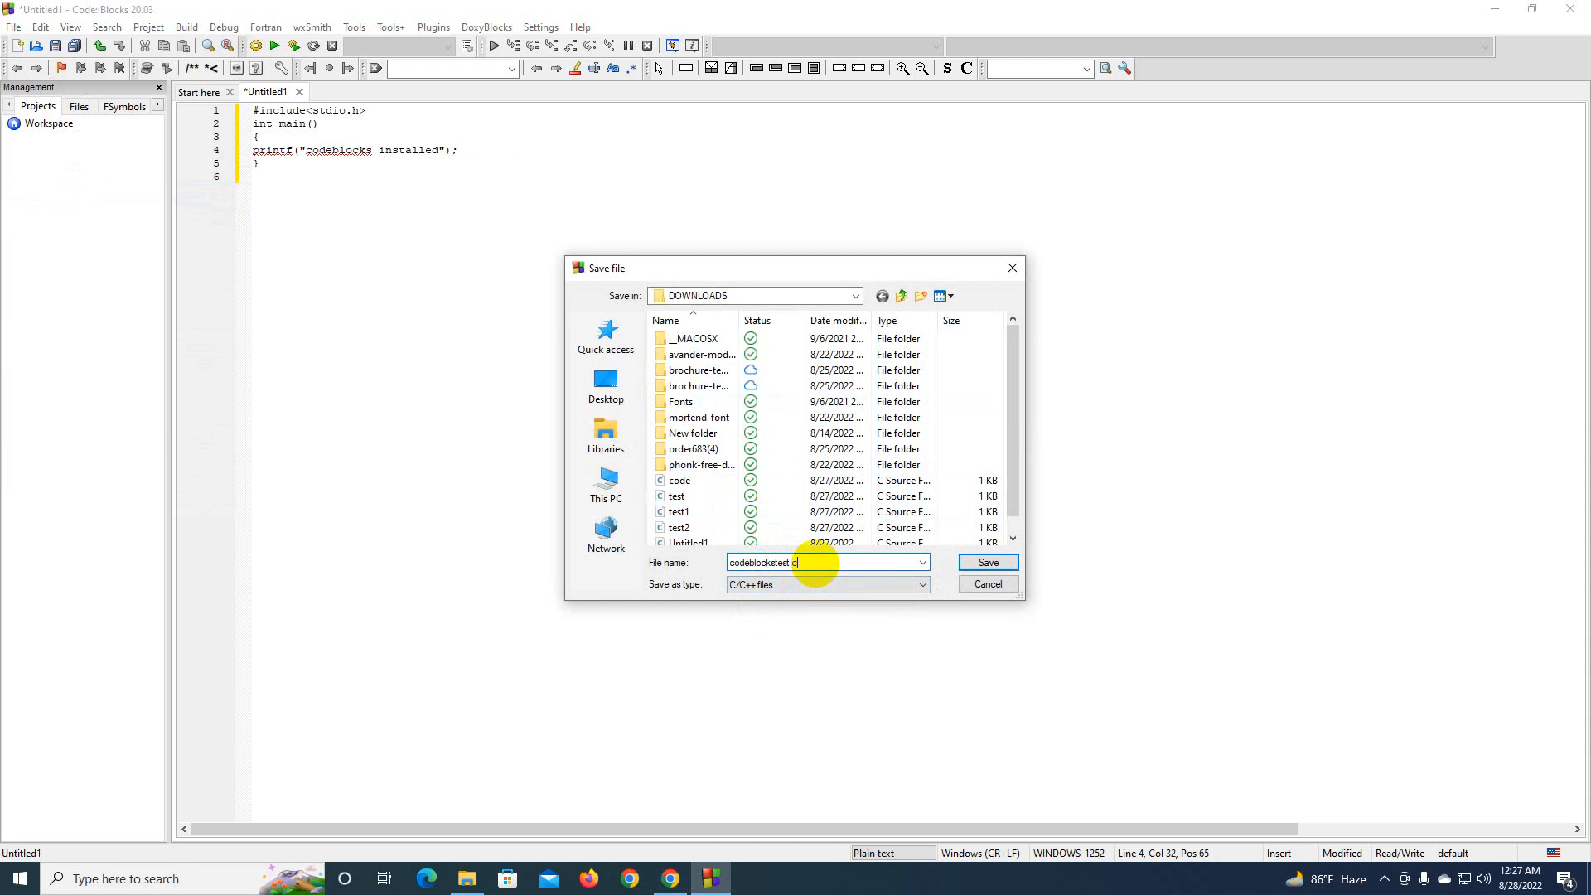
{"action": "left_click", "coordinate": [999, 563]}
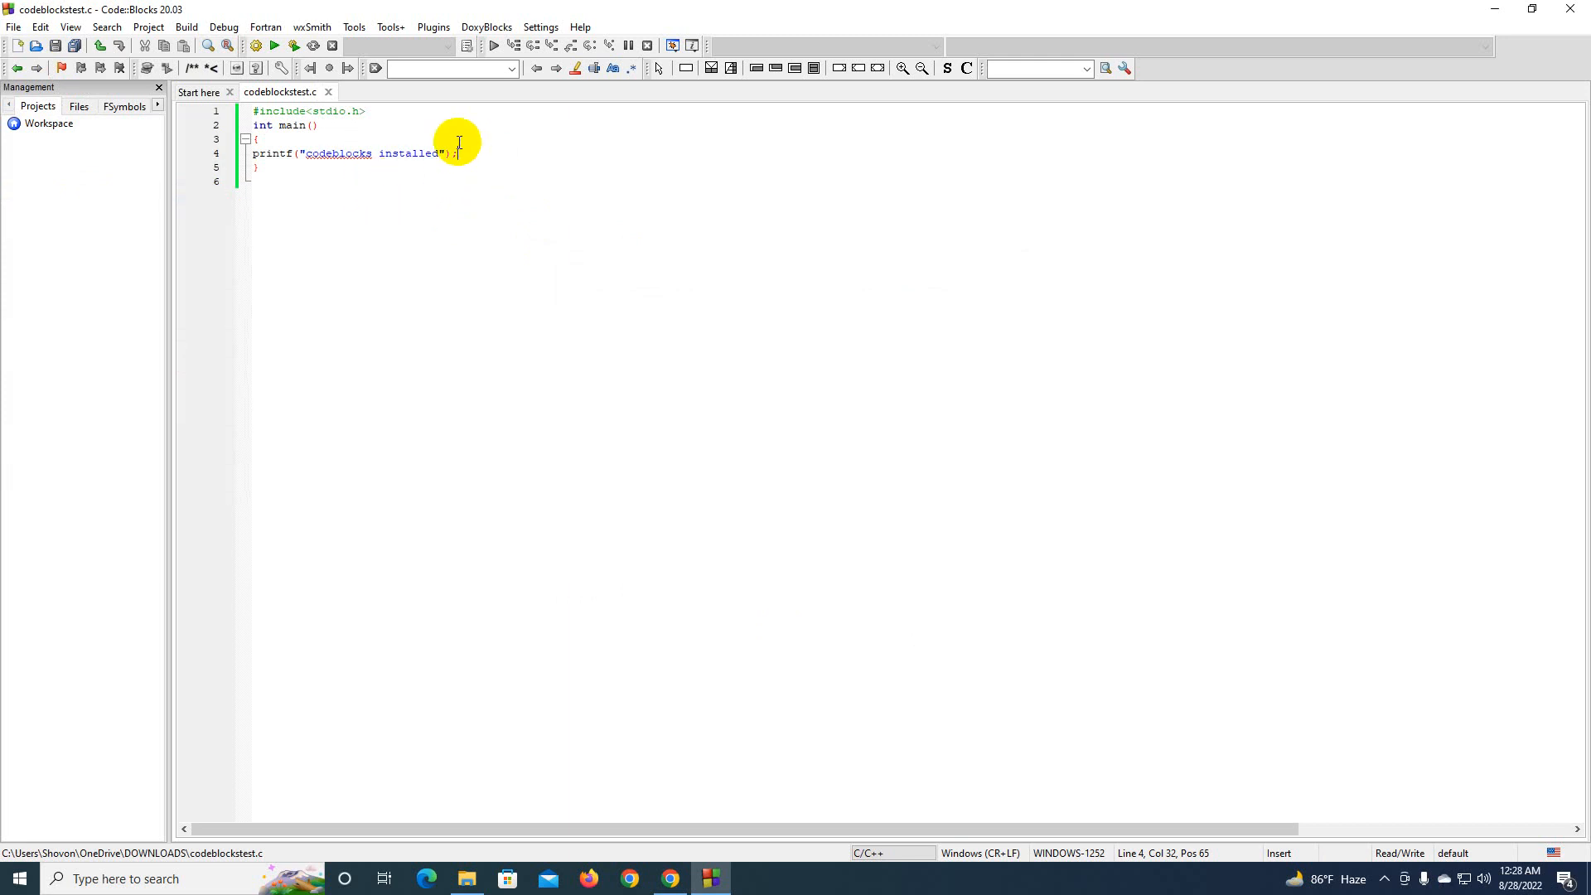
Build and run codeblockstest.c, check the printed line in the console window, and close the console
{"action": "left_click", "coordinate": [296, 46]}
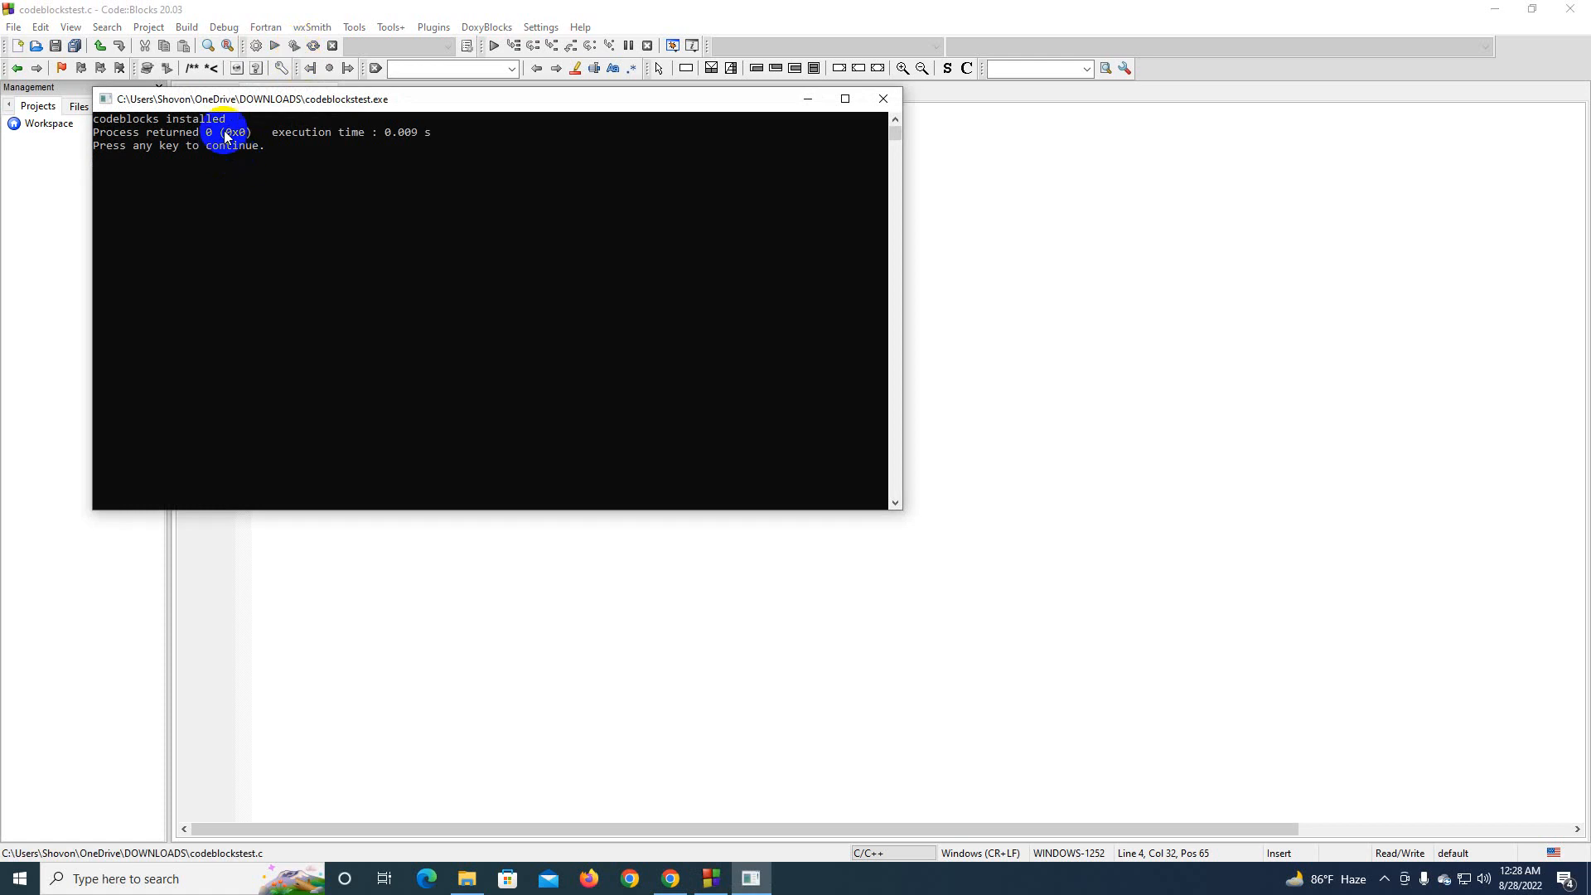
{"action": "double_click", "coordinate": [181, 118]}
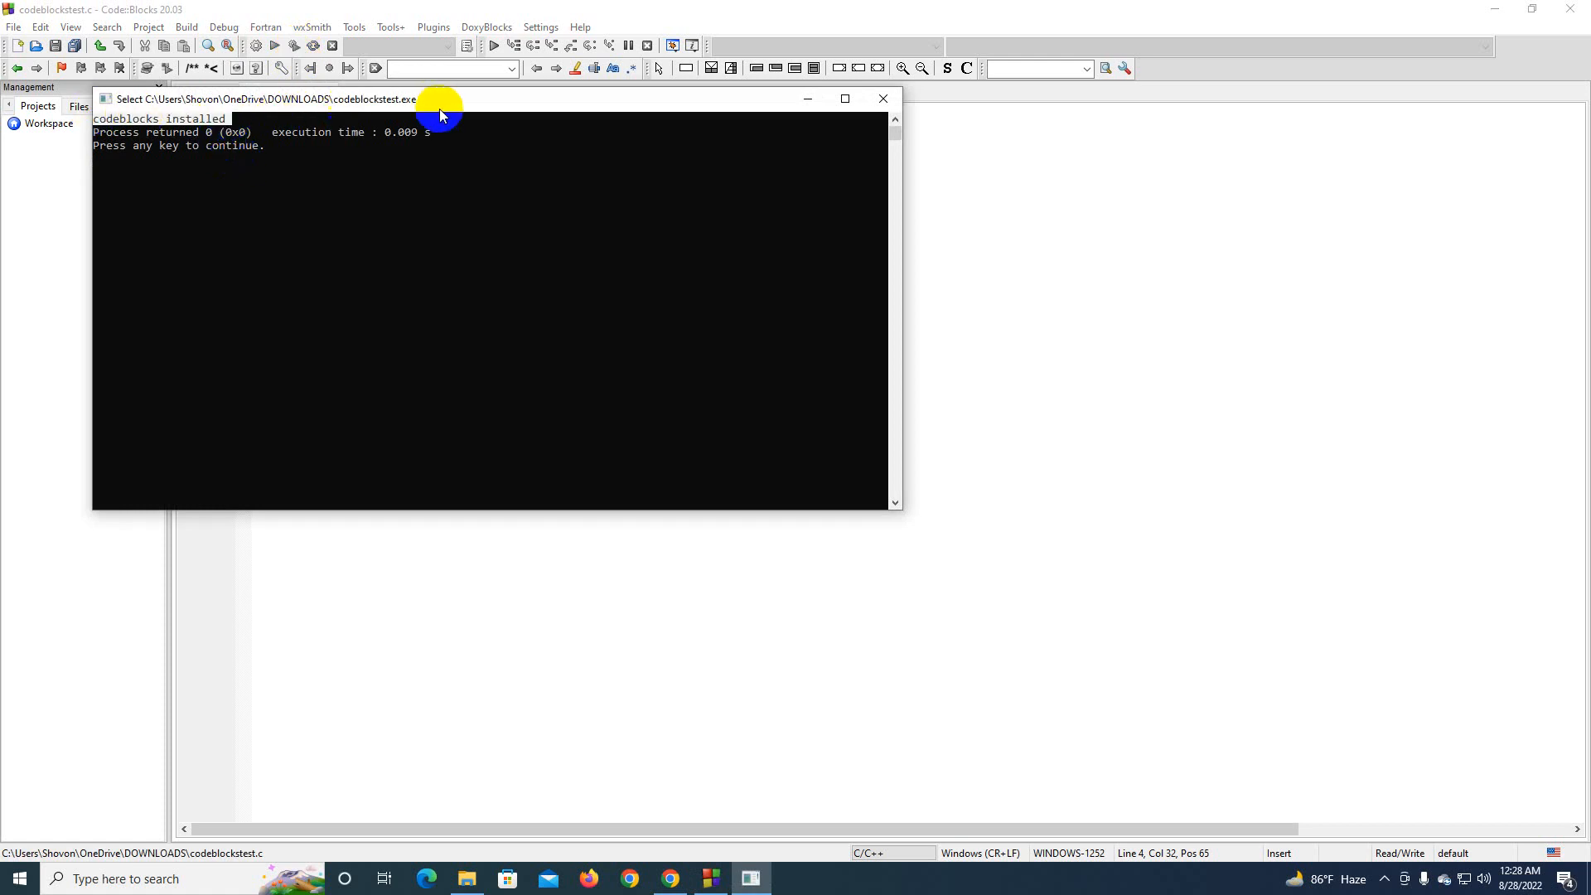
{"action": "left_click_drag", "start_coordinate": [455, 107], "coordinate": [628, 158]}
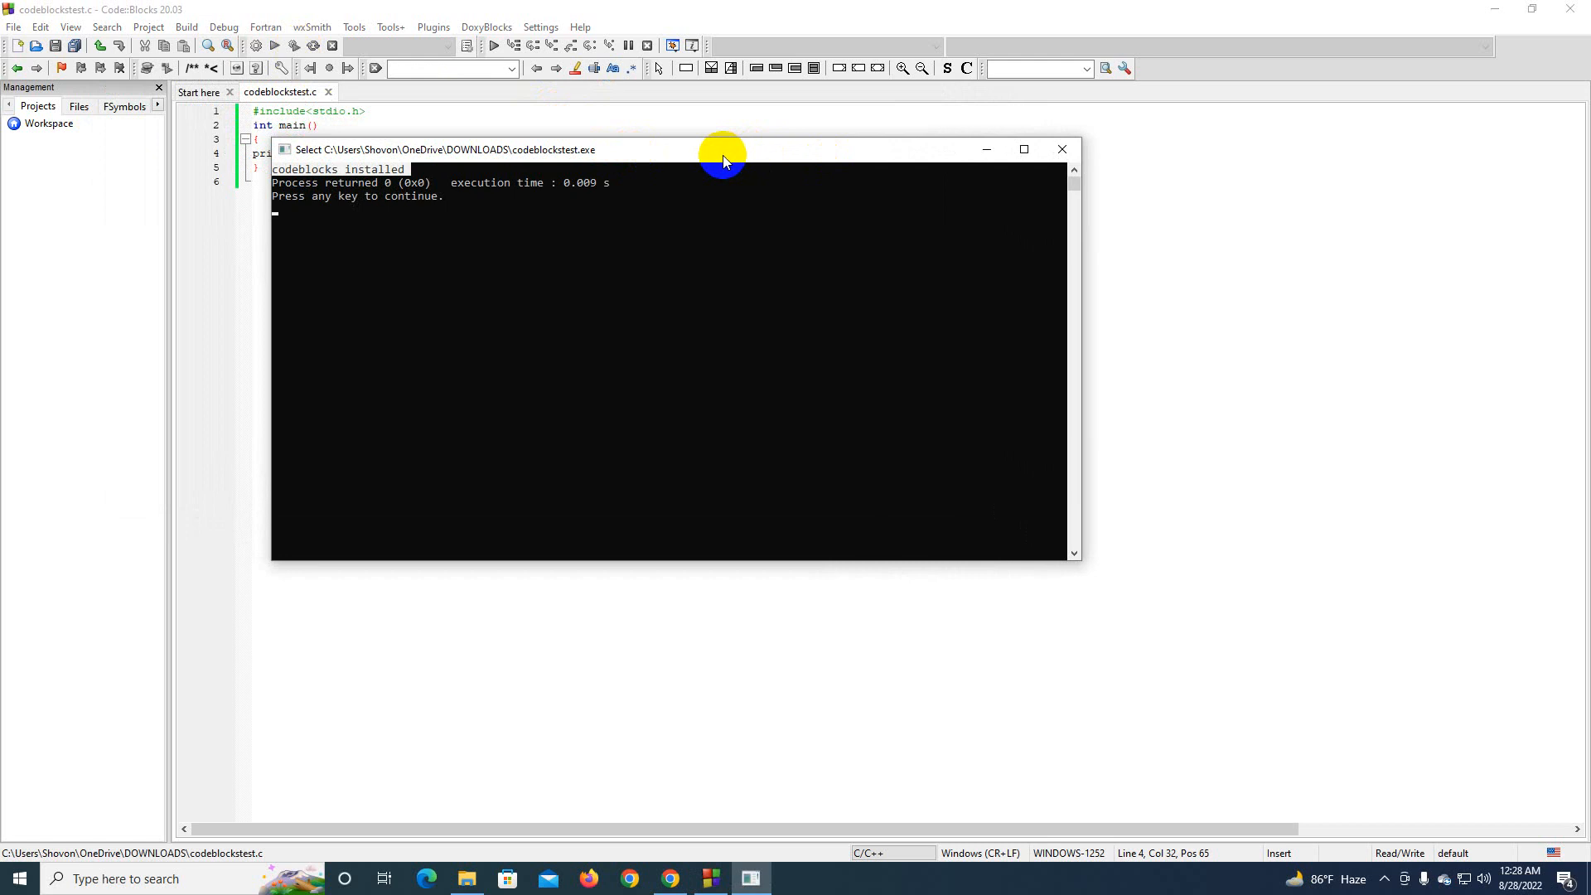
{"action": "left_click", "coordinate": [1059, 150]}
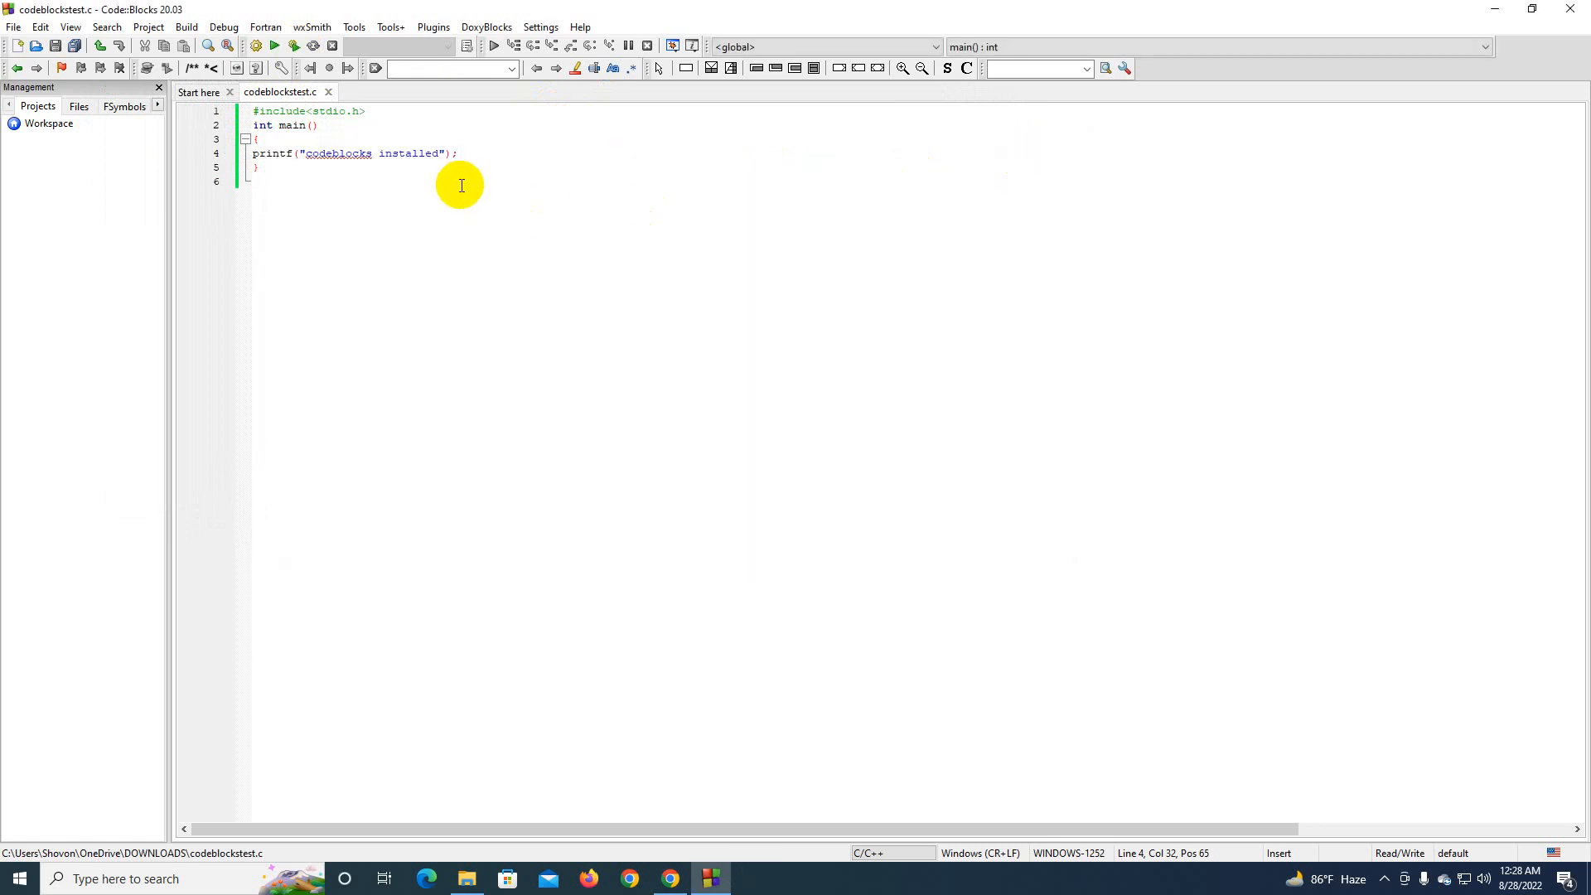
Build and run the program a second time, review its console output beside the code, and close the console
{"action": "left_click", "coordinate": [276, 171]}
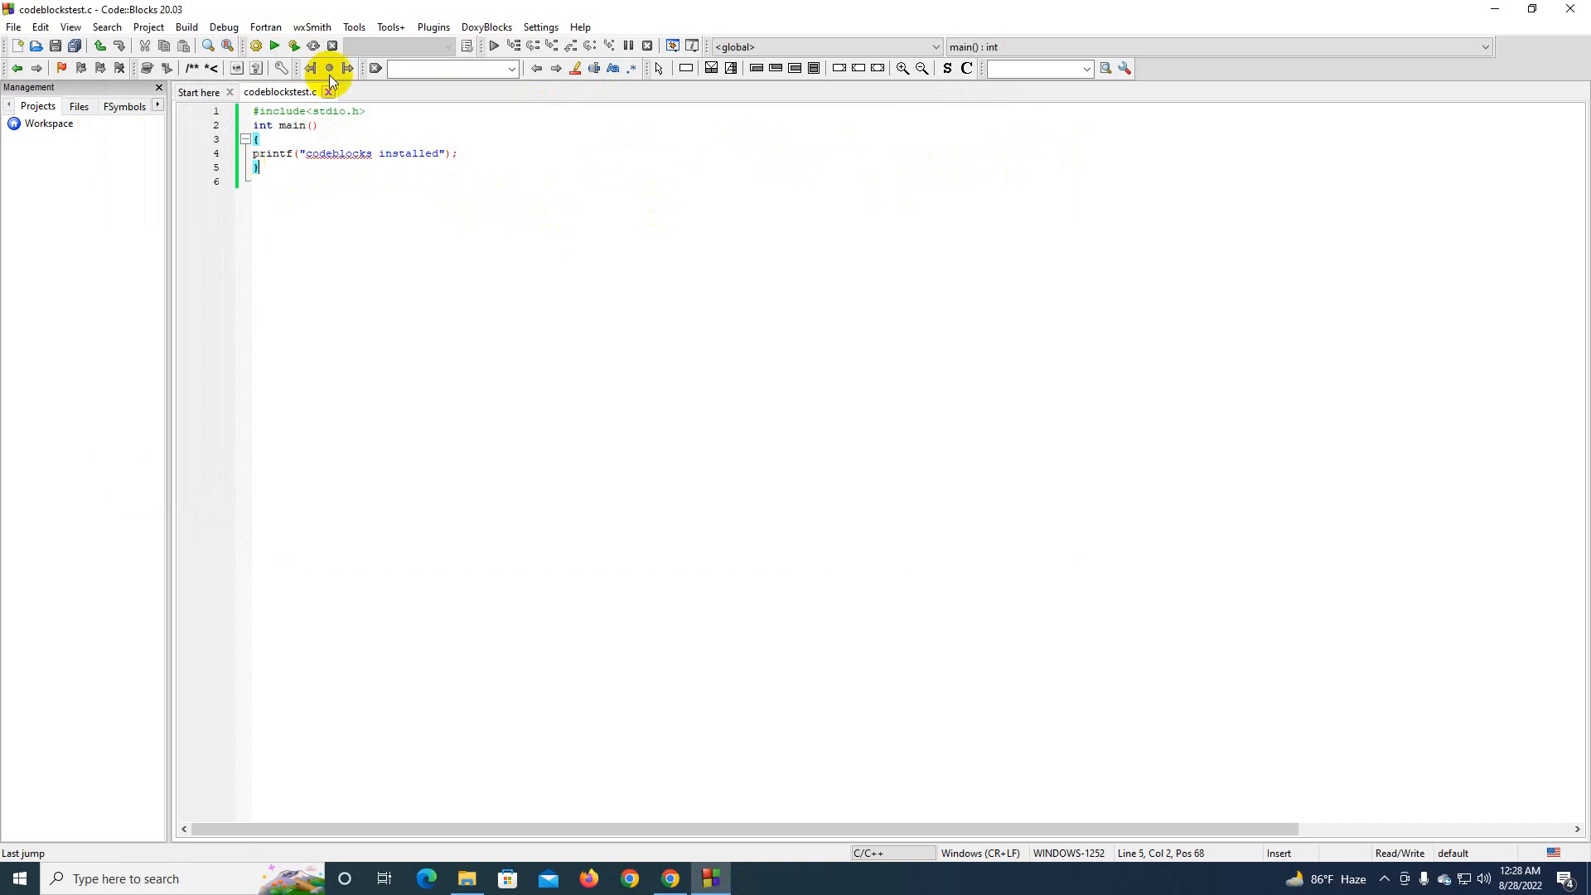
{"action": "left_click", "coordinate": [295, 48]}
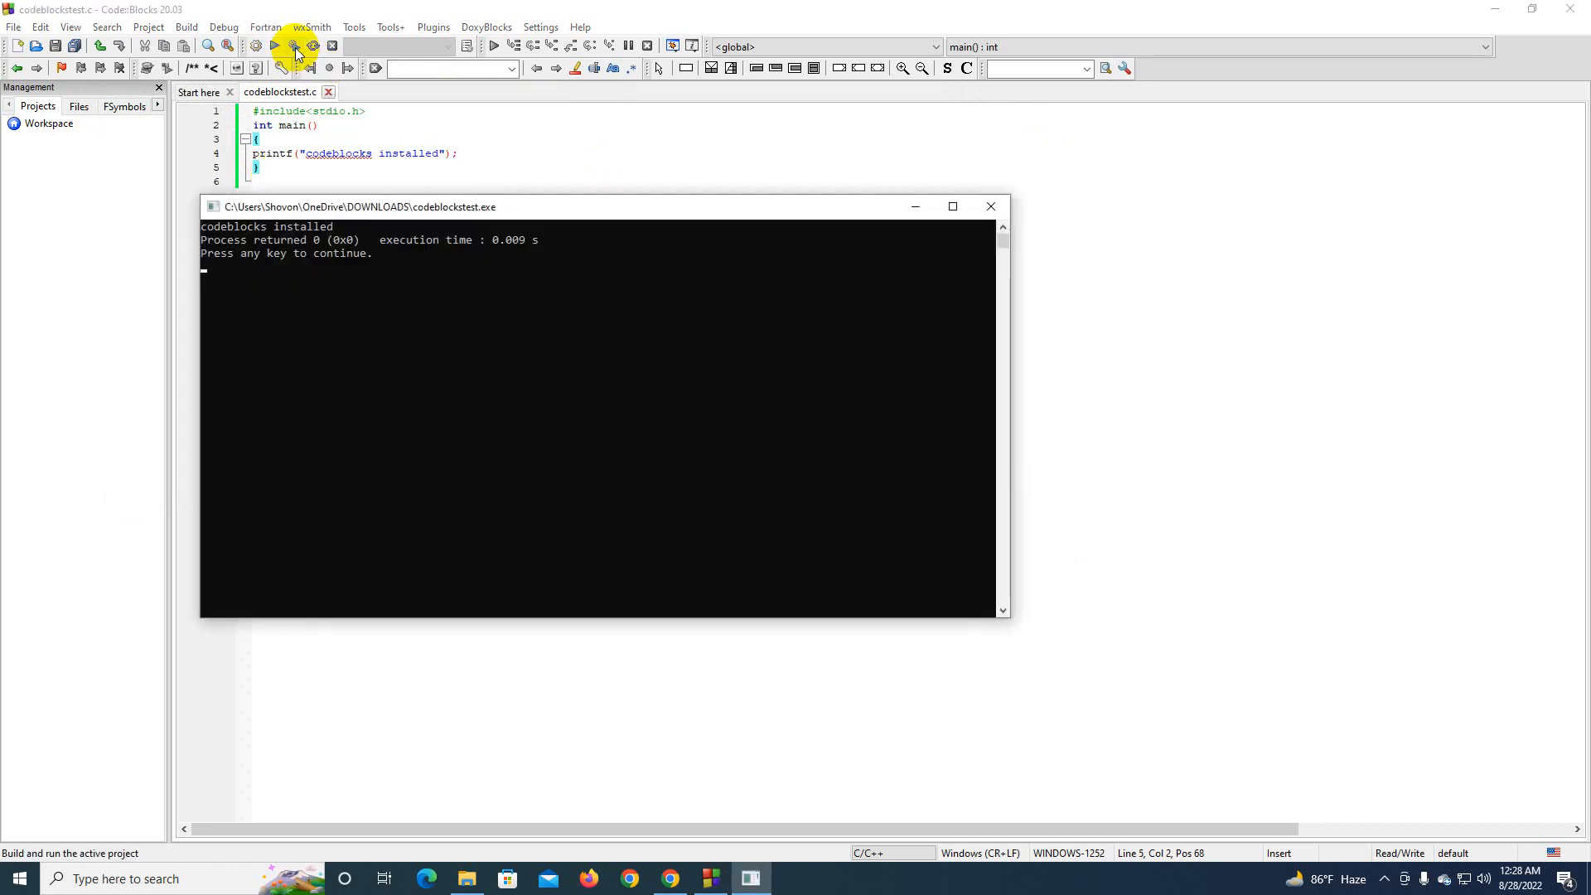
{"action": "left_click_drag", "start_coordinate": [539, 214], "coordinate": [712, 212]}
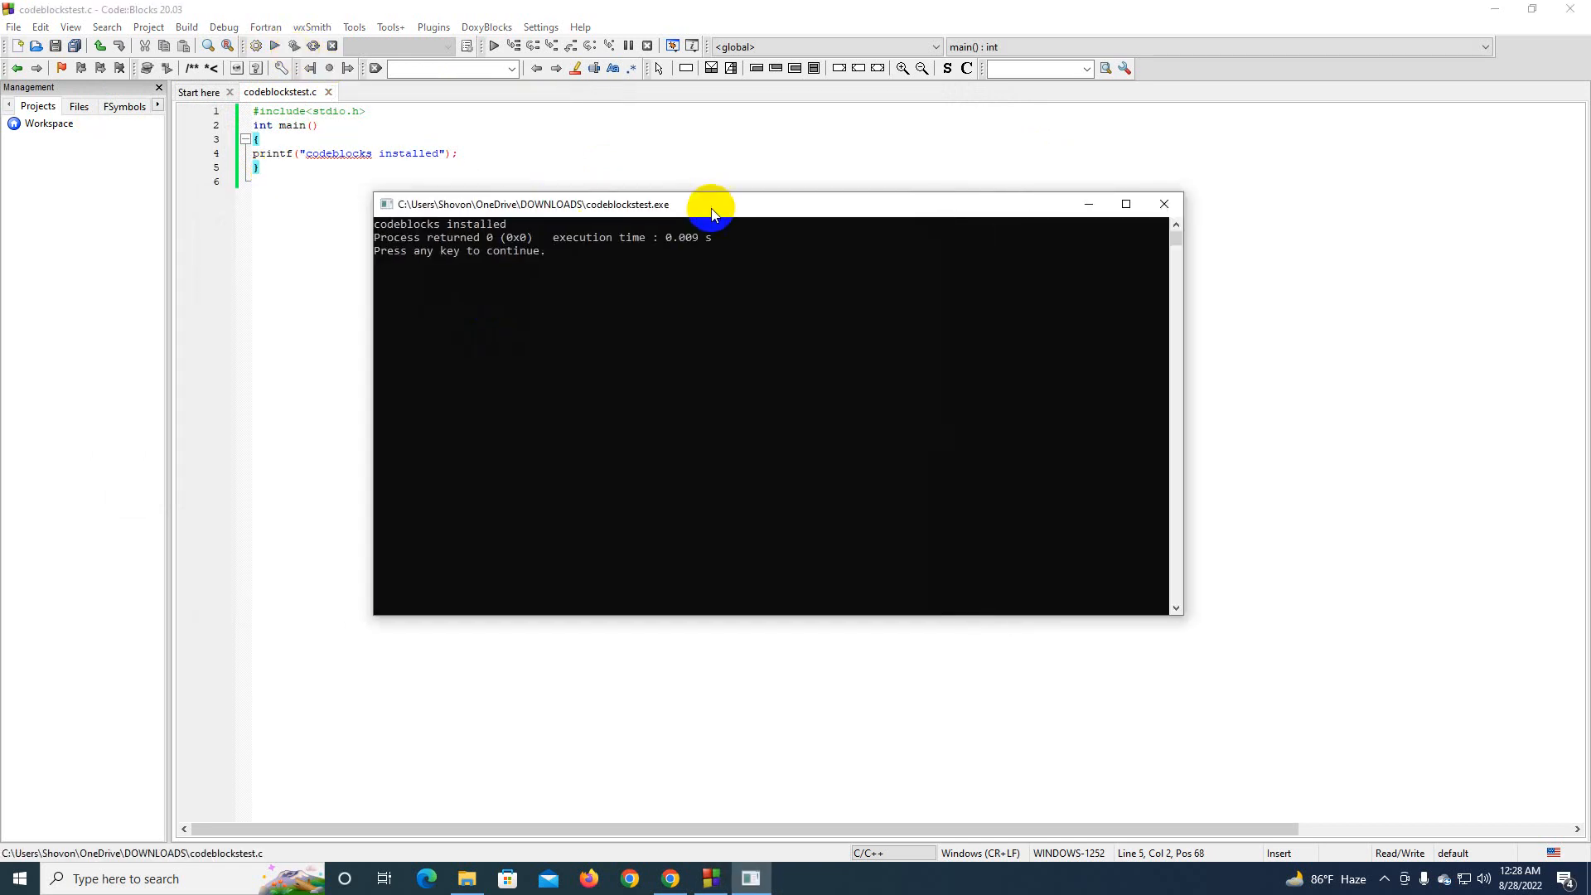
{"action": "left_click_drag", "start_coordinate": [953, 215], "coordinate": [799, 217]}
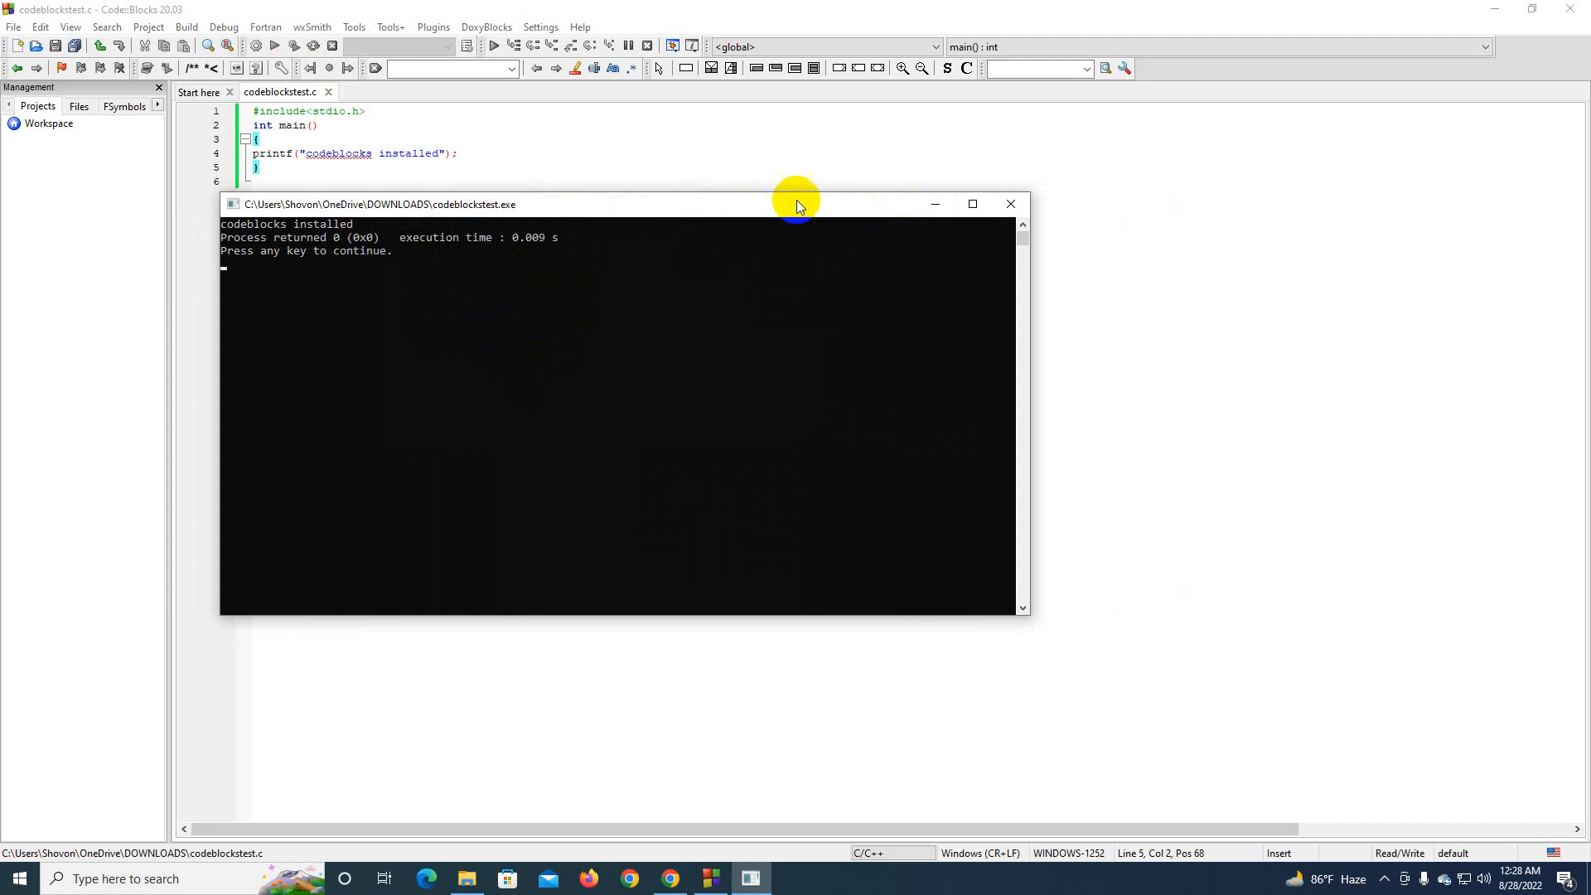
{"action": "left_click", "coordinate": [1011, 203]}
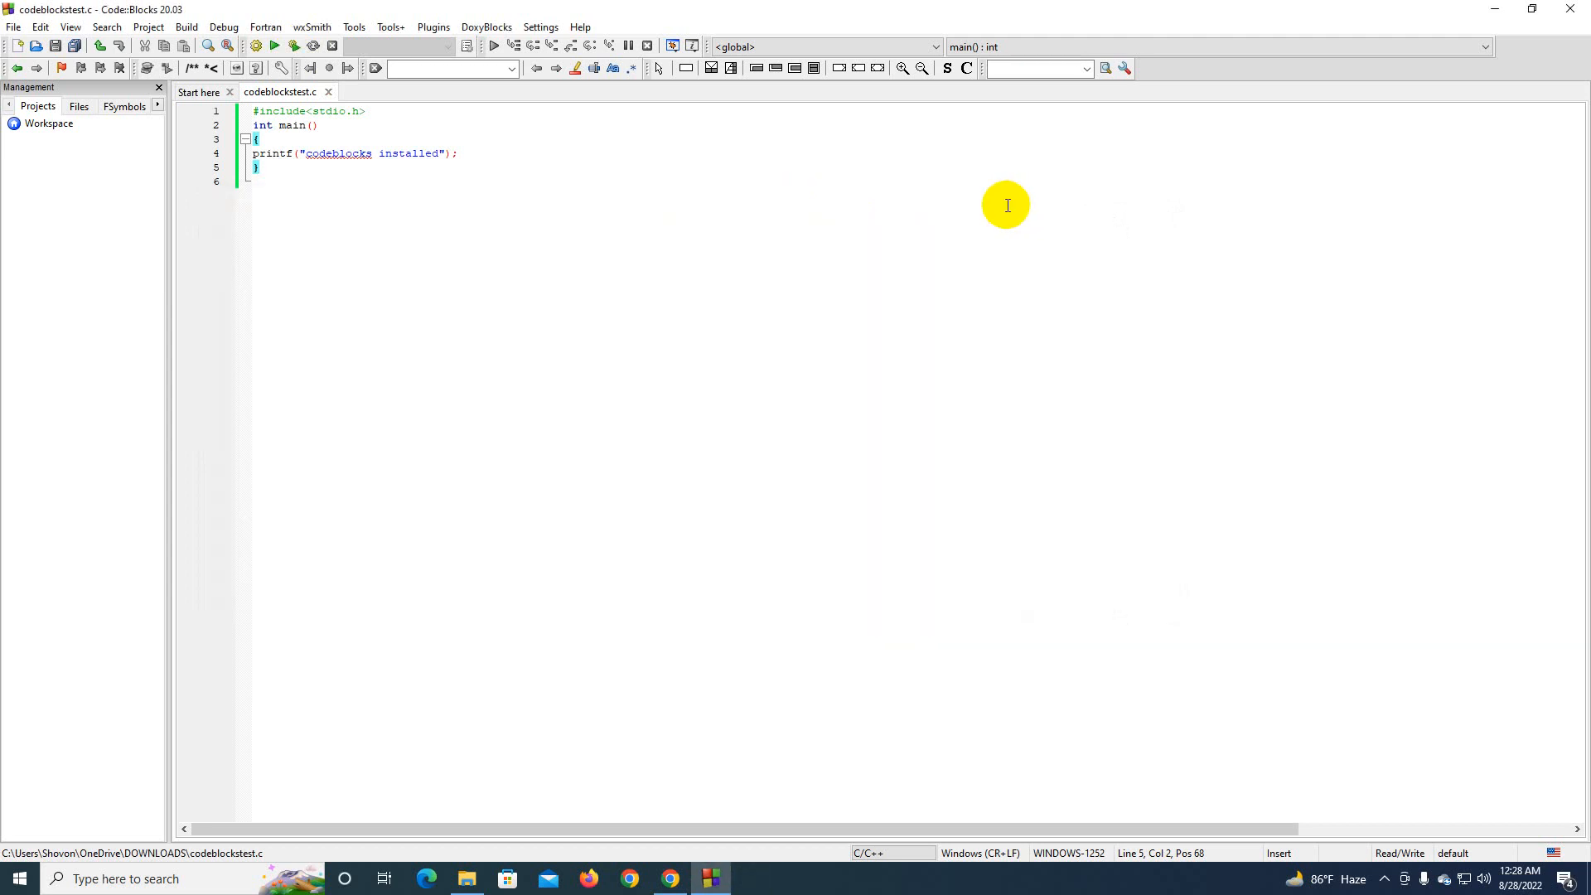